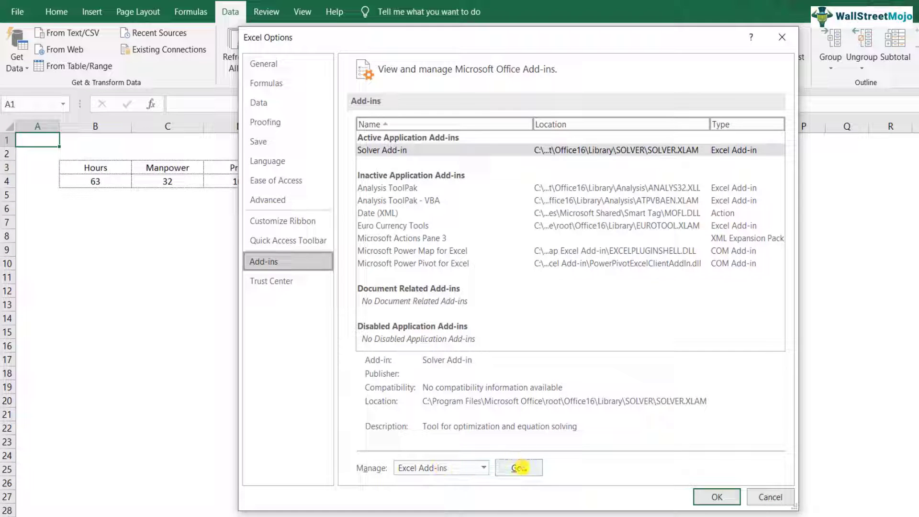
Enable the Solver Add-in through the list of available Excel add-ins.
{"action": "left_click", "coordinate": [520, 467]}
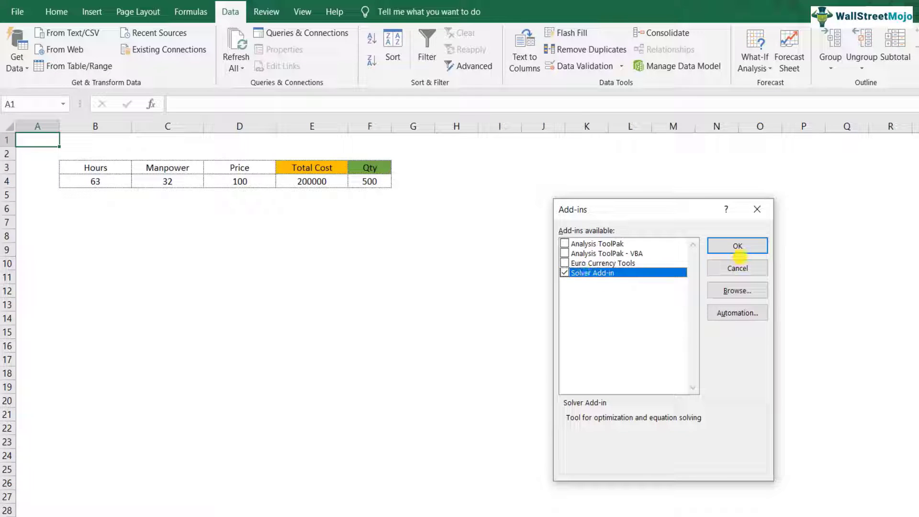
{"action": "left_click", "coordinate": [739, 247]}
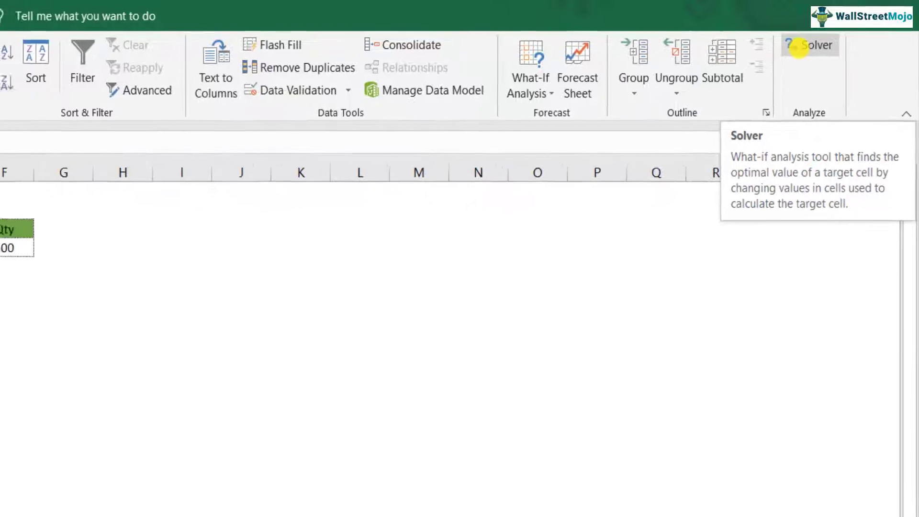
In the Solver parameters, choose a Value Of objective with the GRG Nonlinear solving method, and close them without solving.
{"action": "left_click", "coordinate": [793, 50]}
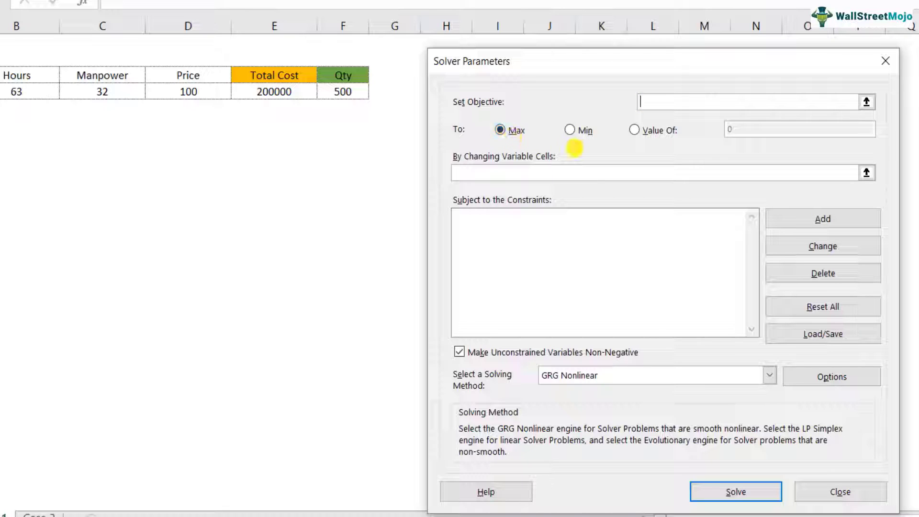
{"action": "left_click", "coordinate": [635, 129]}
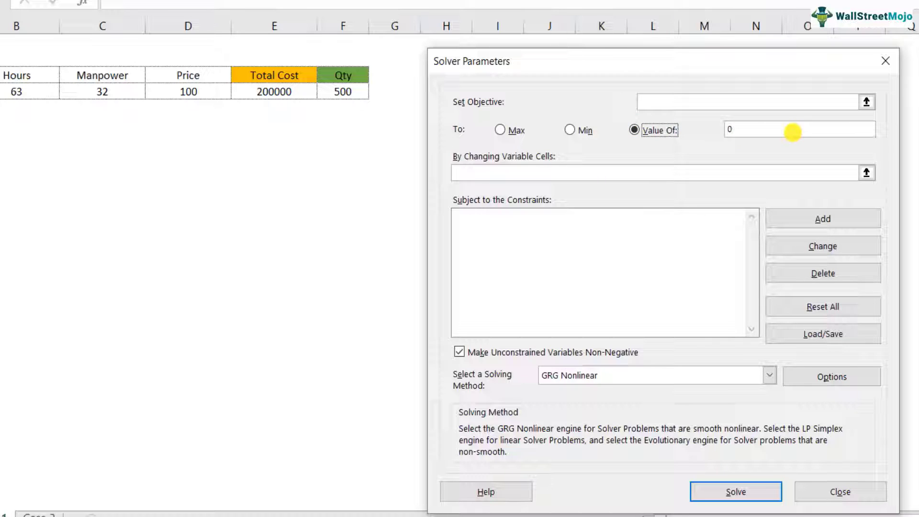
{"action": "left_click", "coordinate": [549, 175]}
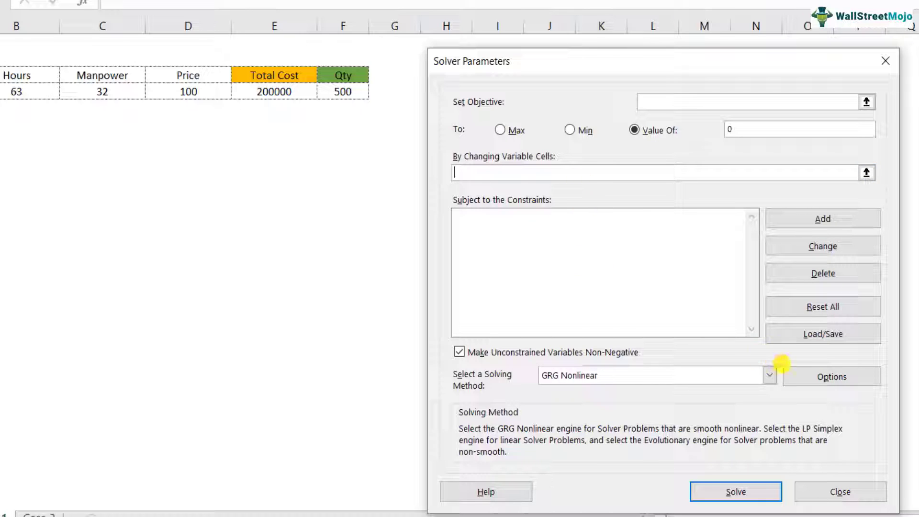
{"action": "left_click", "coordinate": [767, 376]}
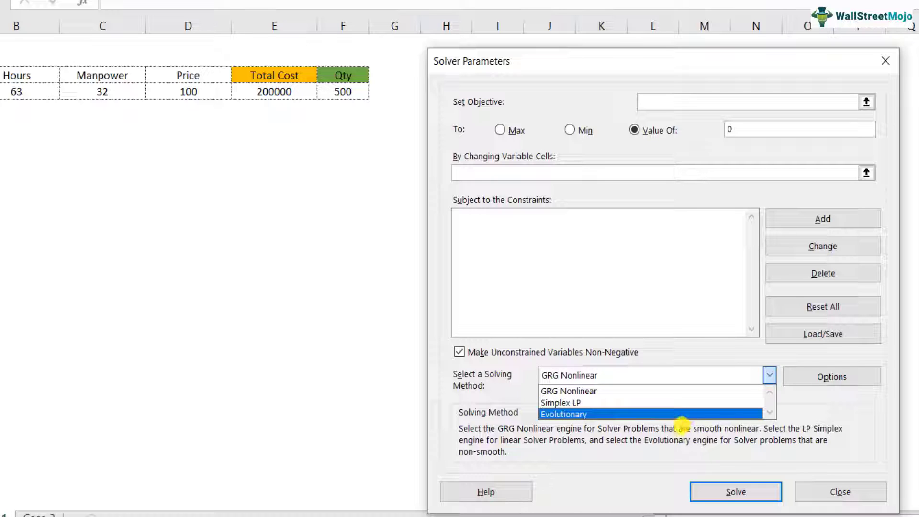
{"action": "left_click", "coordinate": [658, 392]}
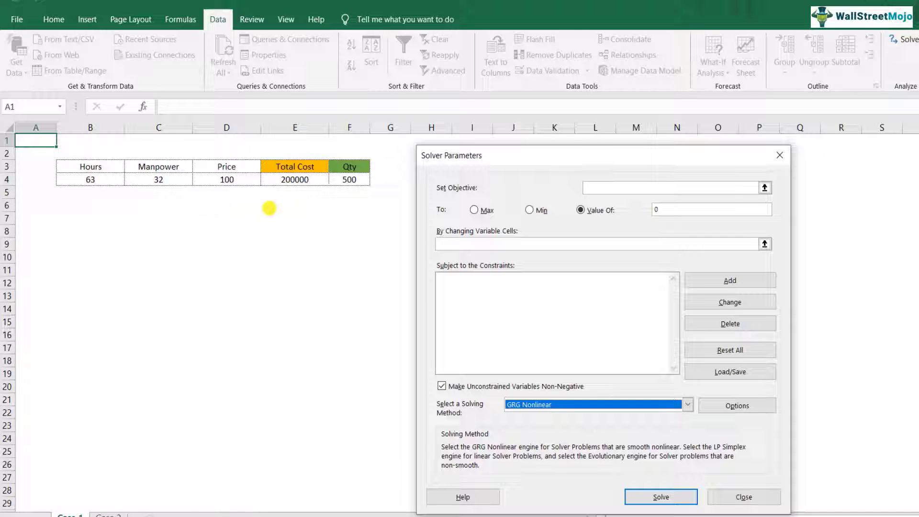
{"action": "left_click", "coordinate": [780, 155]}
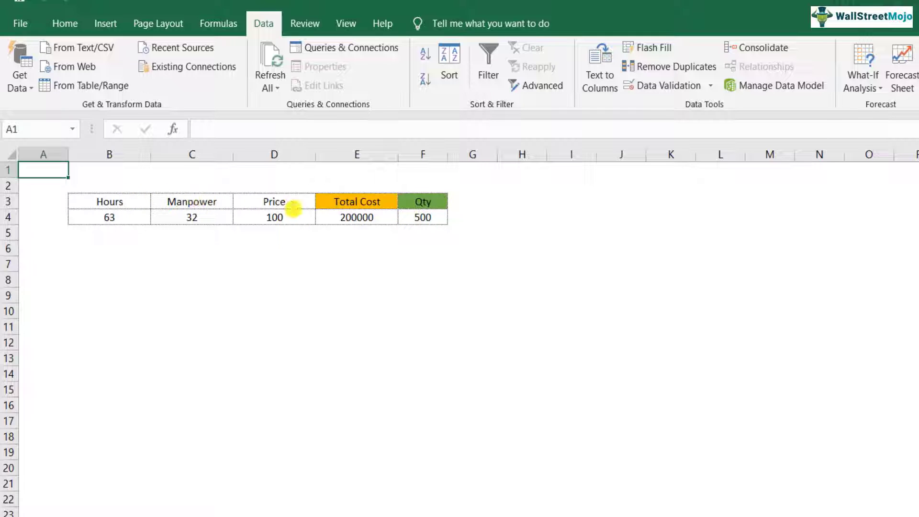
Examine the formulas behind Total Cost in E4 and Qty in F4, and the Manpower input they depend on.
{"action": "left_click", "coordinate": [352, 197]}
{"action": "key", "text": "Down"}
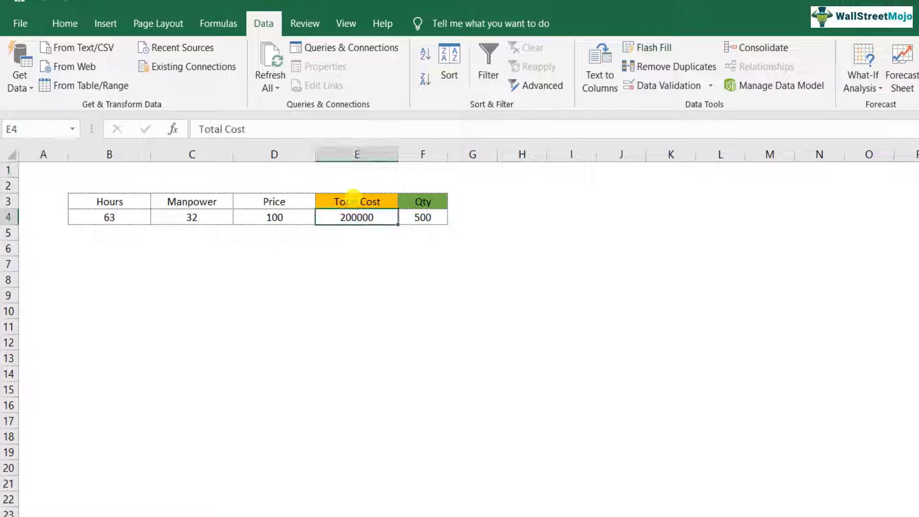
{"action": "key", "text": "F2"}
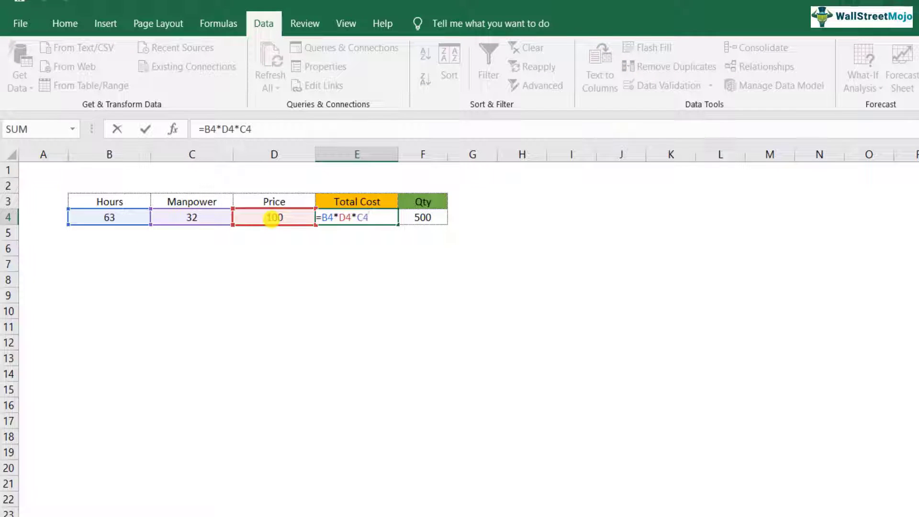
{"action": "key", "text": "Tab"}
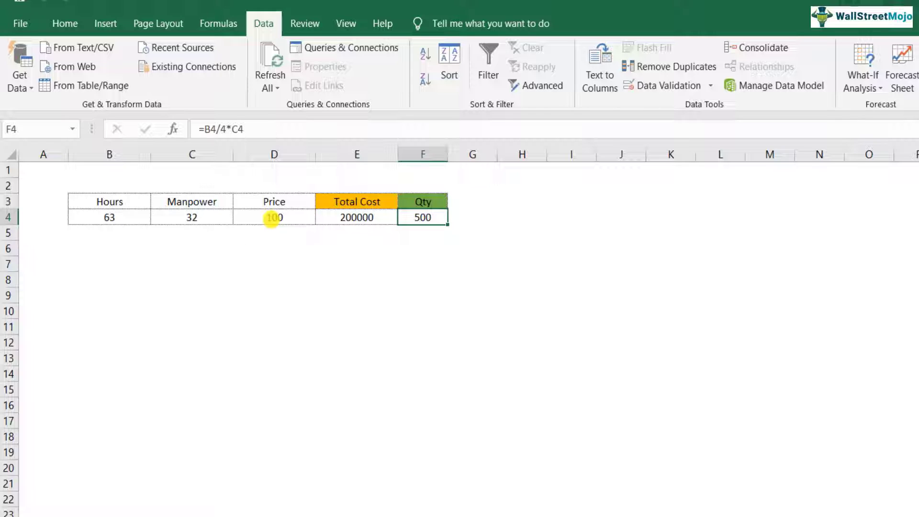
{"action": "key", "text": "F2"}
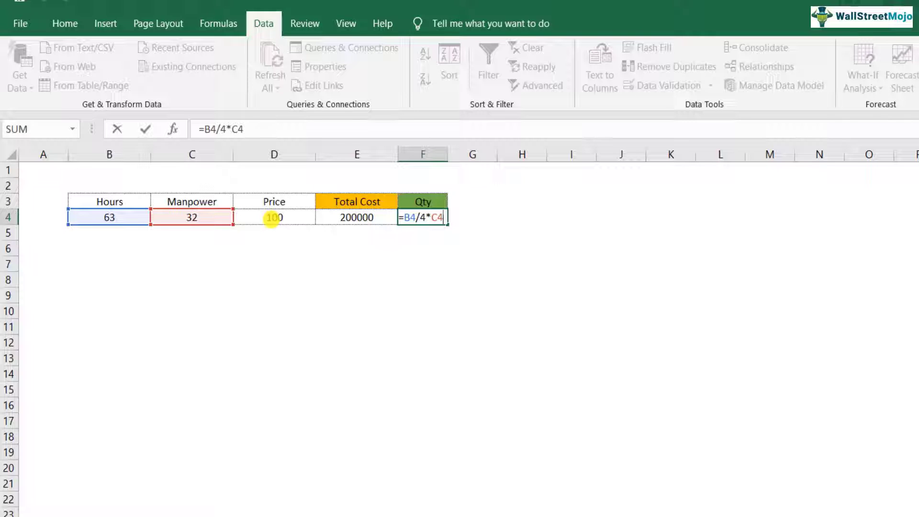
{"action": "key", "text": "ctrl+Return"}
{"action": "key", "text": "Up"}
{"action": "key", "text": "Down"}
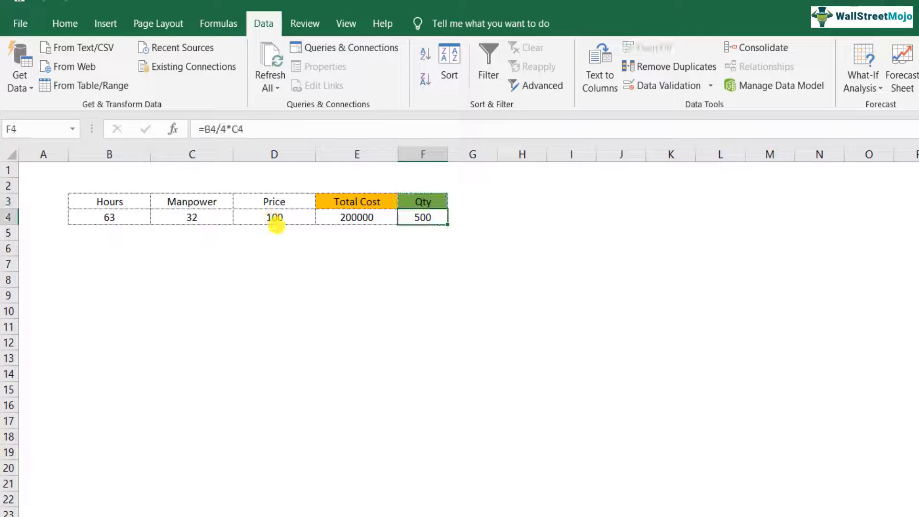
{"action": "key", "text": "Left"}
{"action": "key", "text": "Right"}
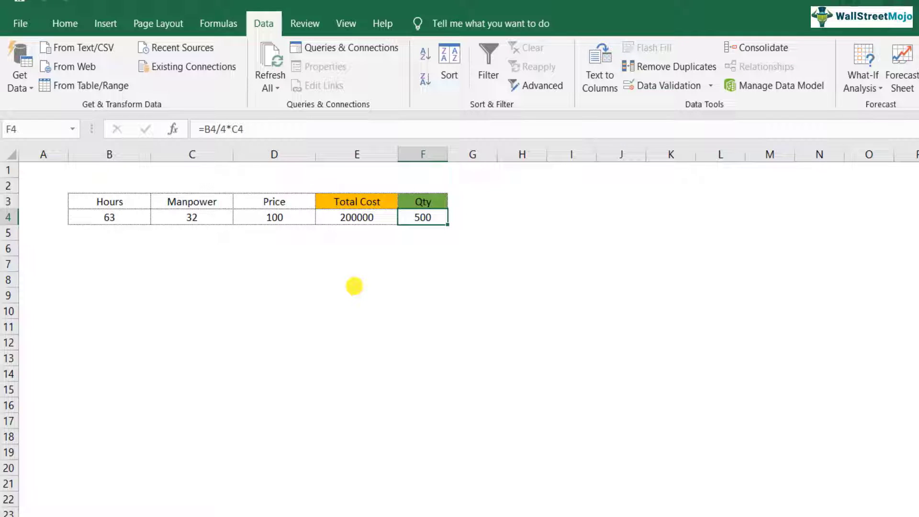
{"action": "key", "text": "Left"}
{"action": "key", "text": "Left"}
{"action": "key", "text": "Left"}
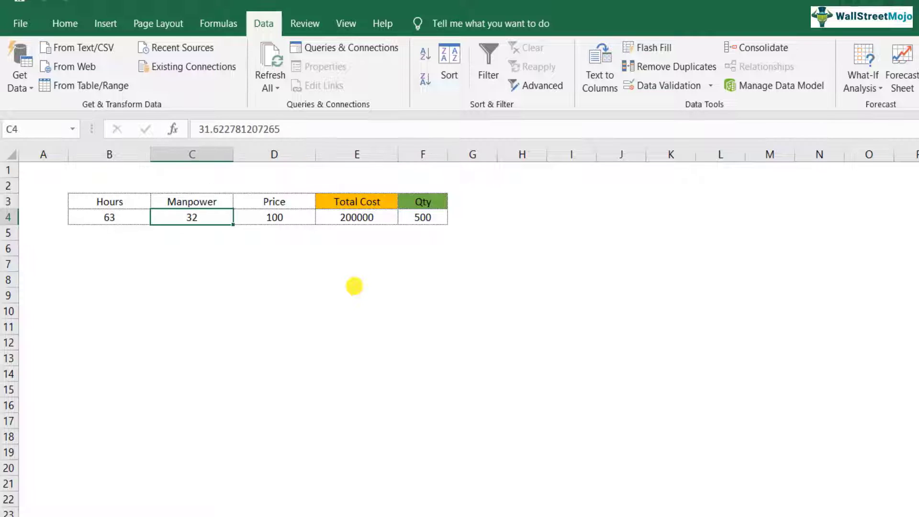
{"action": "key", "text": "Right"}
{"action": "key", "text": "Right"}
{"action": "key", "text": "Right"}
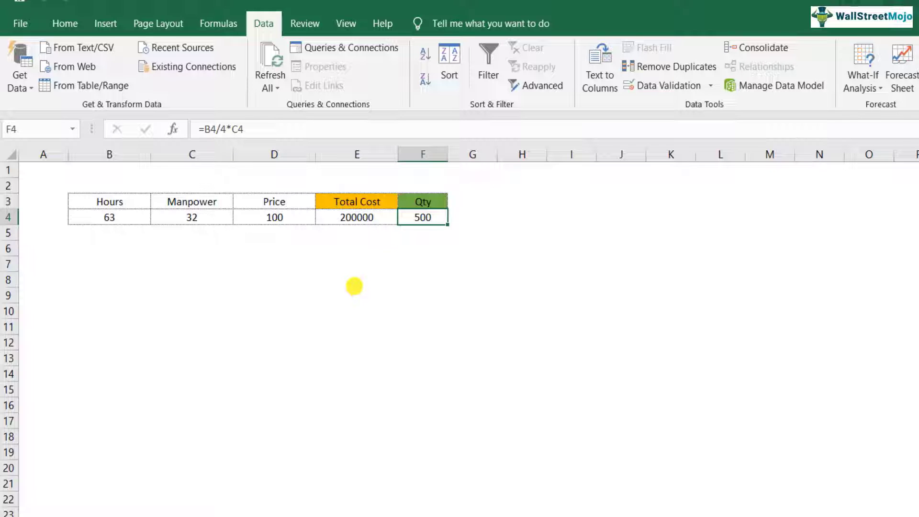
In Solver, set the Qty cell F4 as the objective with a target value of 800.
{"action": "left_click", "coordinate": [881, 38]}
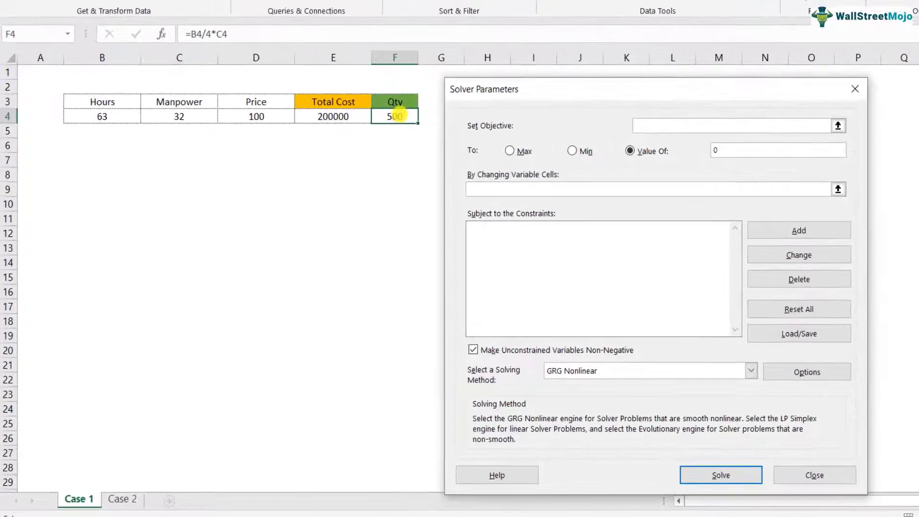
{"action": "left_click", "coordinate": [342, 174]}
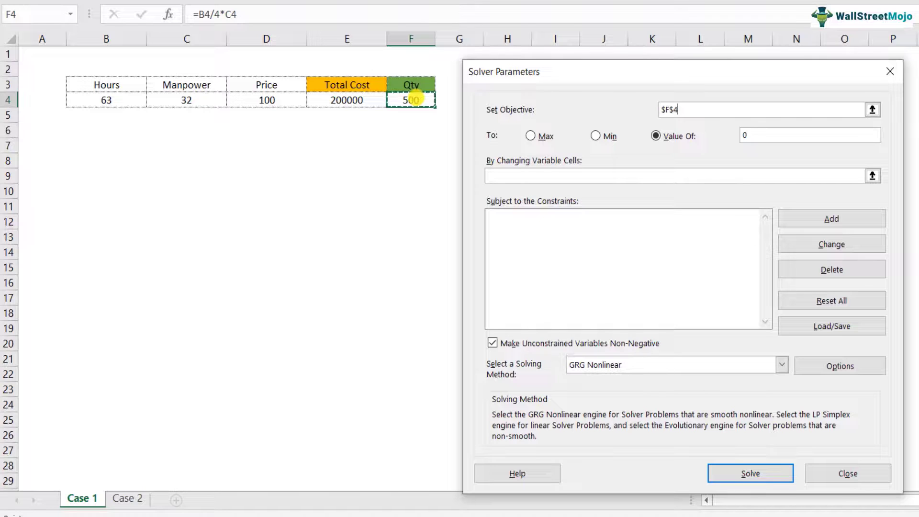
{"action": "left_click", "coordinate": [757, 139]}
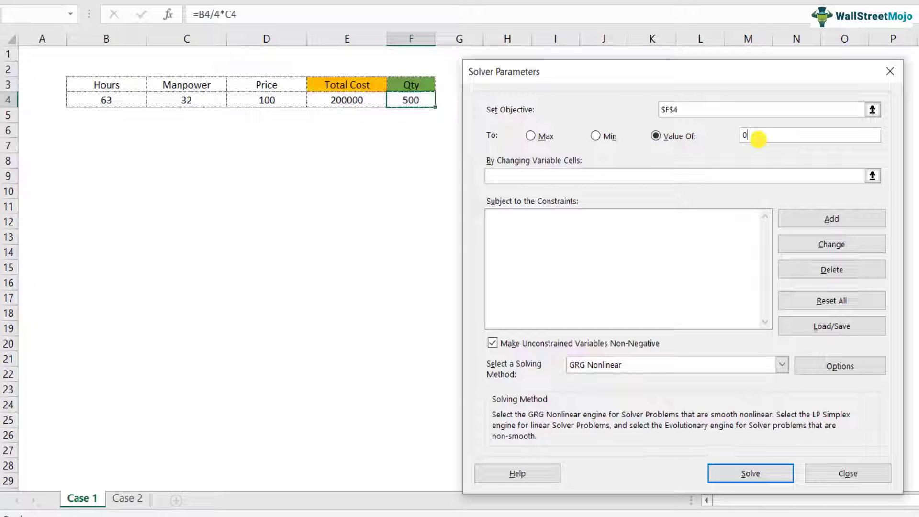
{"action": "key", "text": "BackSpace"}
{"action": "type", "text": "800"}
Use the Hours and Manpower cells B4:C4 as Solver's changing variables, solve the model, and keep the solution.
{"action": "left_click", "coordinate": [532, 177]}
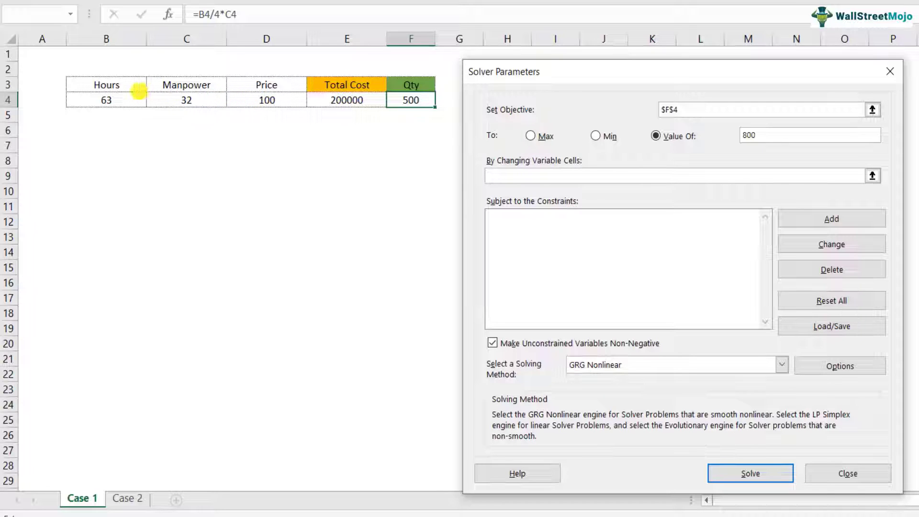
{"action": "left_click_drag", "start_coordinate": [109, 99], "coordinate": [167, 100]}
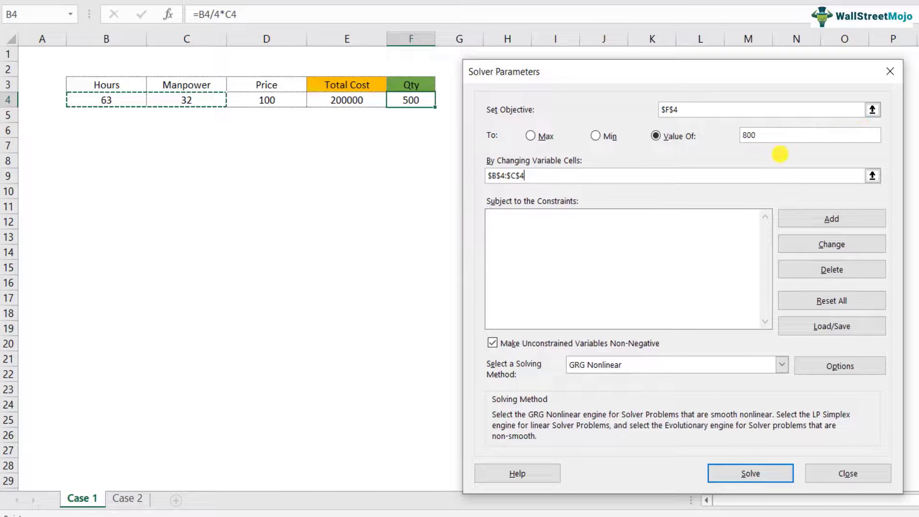
{"action": "left_click", "coordinate": [750, 473]}
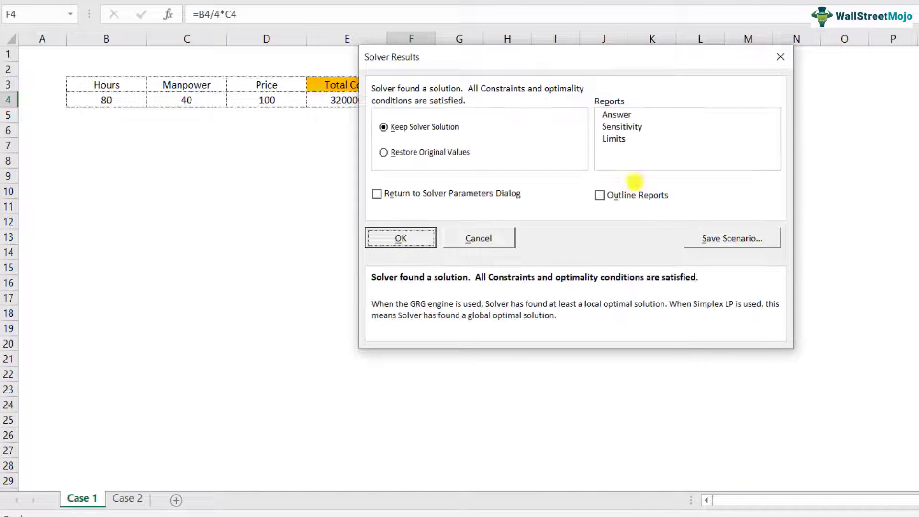
{"action": "left_click_drag", "start_coordinate": [584, 66], "coordinate": [652, 101]}
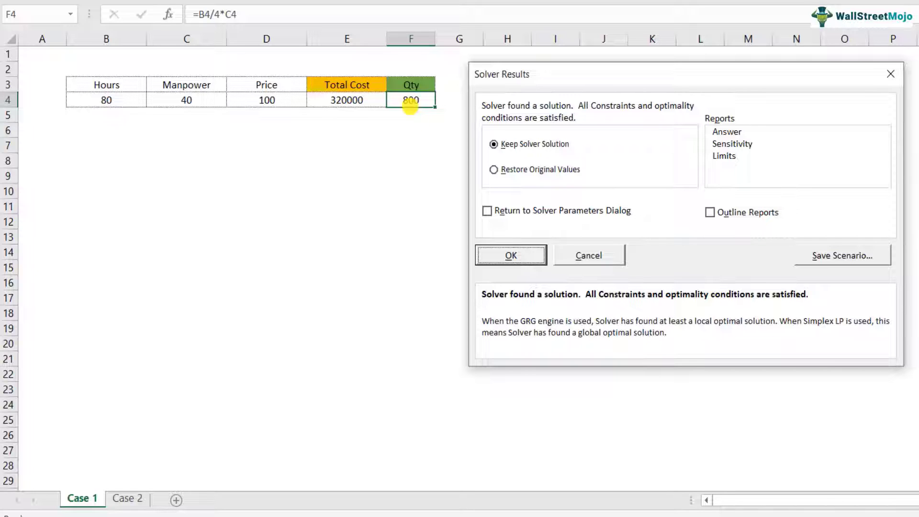
{"action": "left_click", "coordinate": [527, 255]}
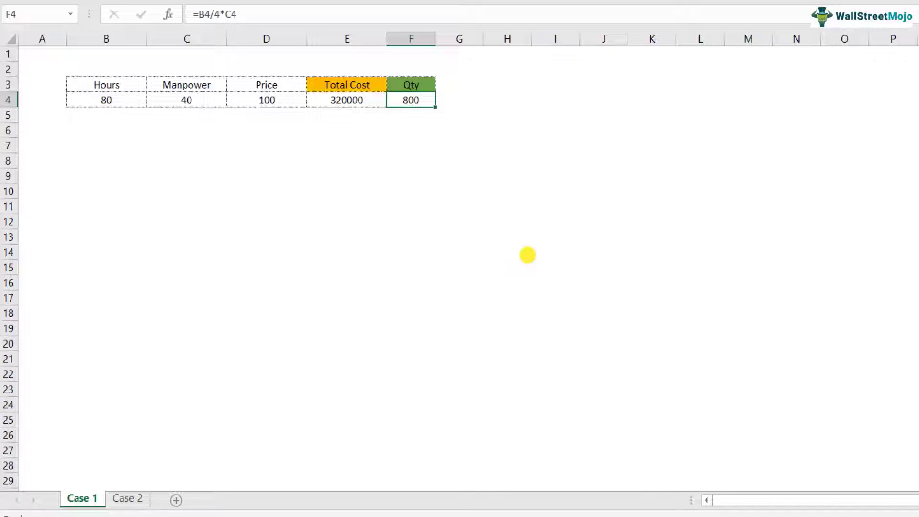
Review the Qty formula in F4 and the Manpower value in C4 after solving.
{"action": "key", "text": "Left"}
{"action": "key", "text": "Right"}
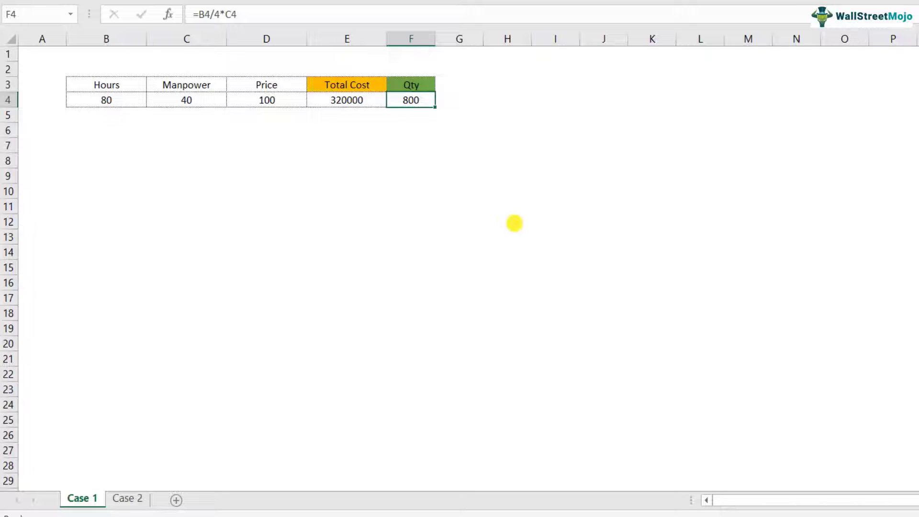
{"action": "left_click", "coordinate": [224, 16]}
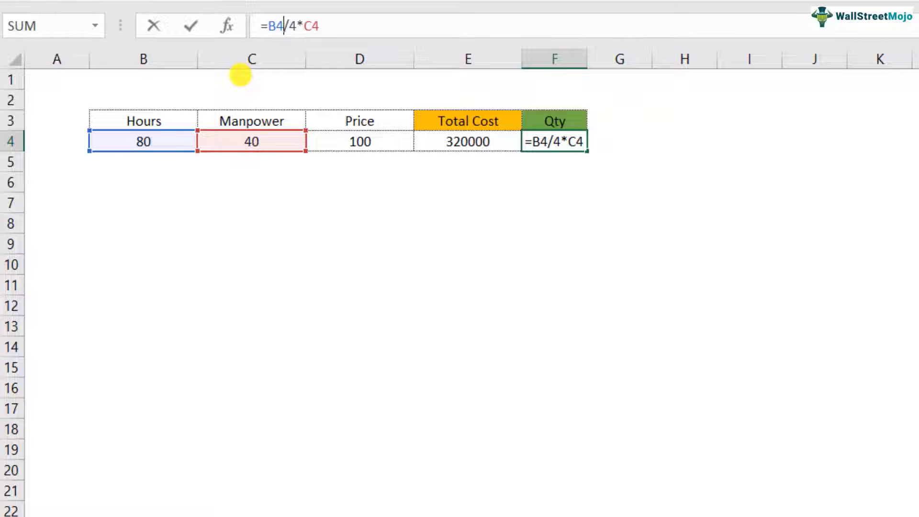
{"action": "key", "text": "ctrl+Return"}
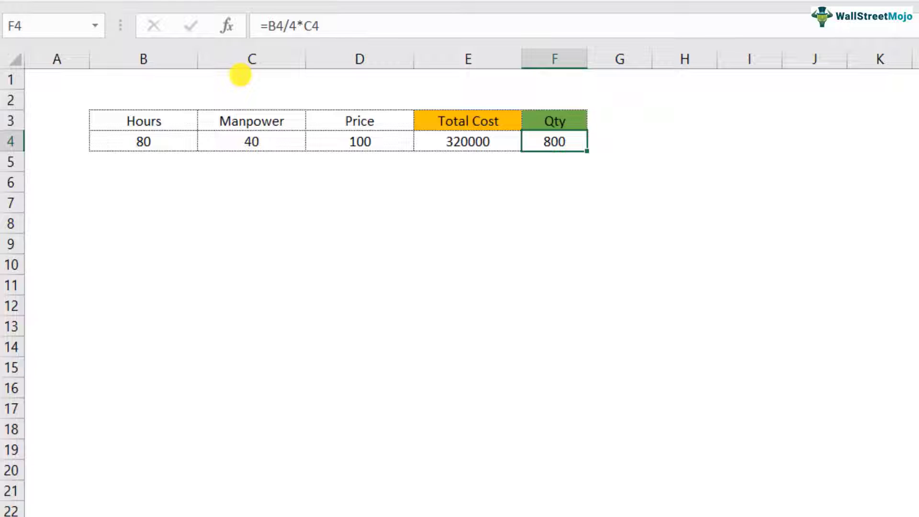
{"action": "key", "text": "Left"}
{"action": "key", "text": "Left"}
{"action": "key", "text": "Left"}
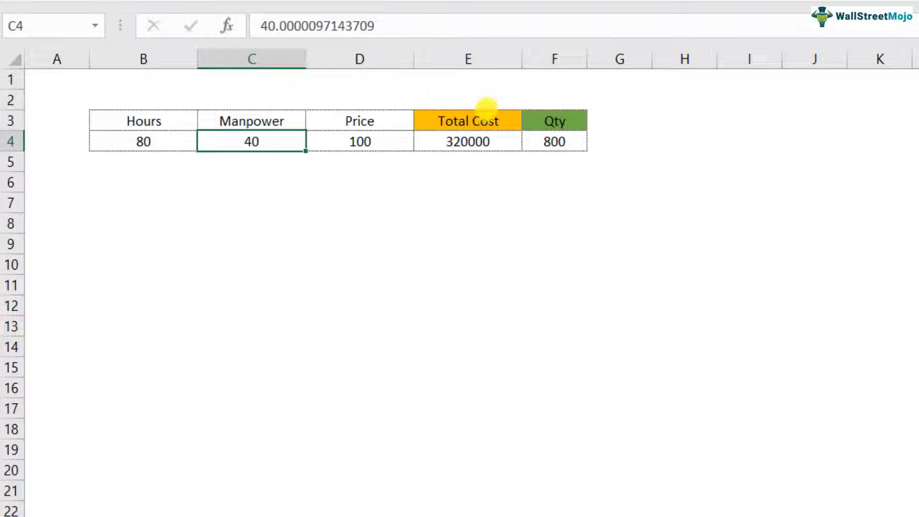
Run Solver again on the Qty cell with a target value of 1000 and keep the solution.
{"action": "left_click", "coordinate": [555, 142]}
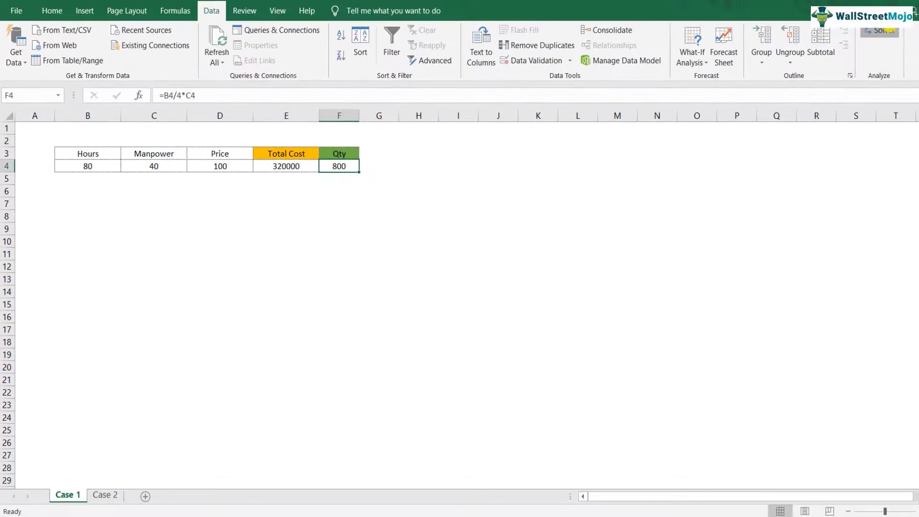
{"action": "left_click", "coordinate": [882, 30]}
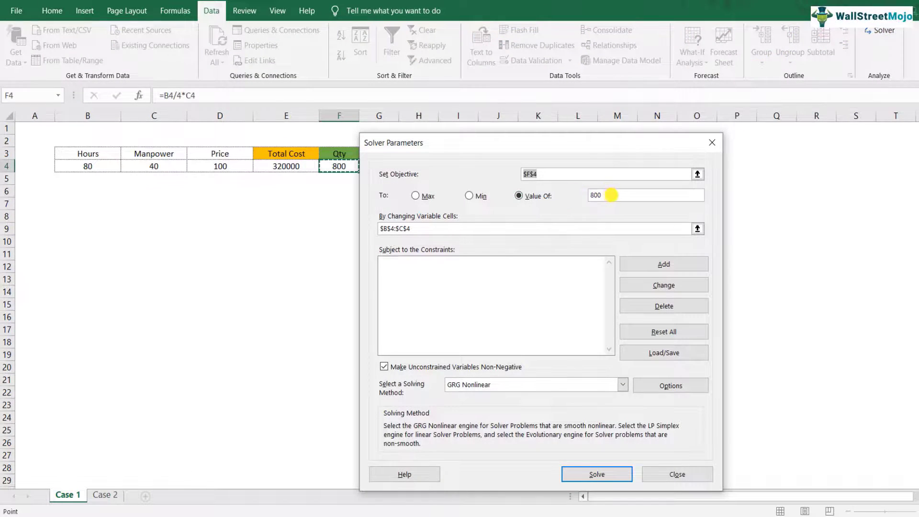
{"action": "left_click", "coordinate": [610, 196]}
{"action": "key", "text": "BackSpace"}
{"action": "key", "text": "BackSpace"}
{"action": "key", "text": "BackSpace"}
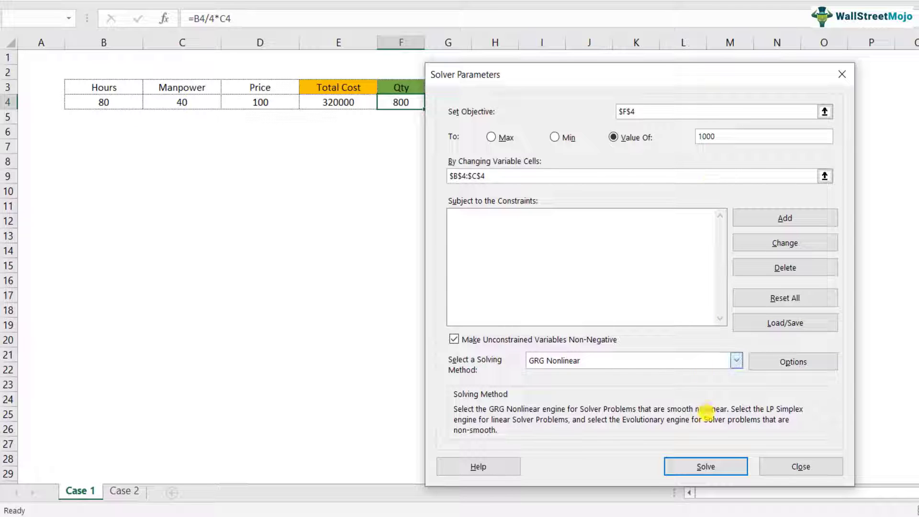
{"action": "left_click", "coordinate": [705, 465]}
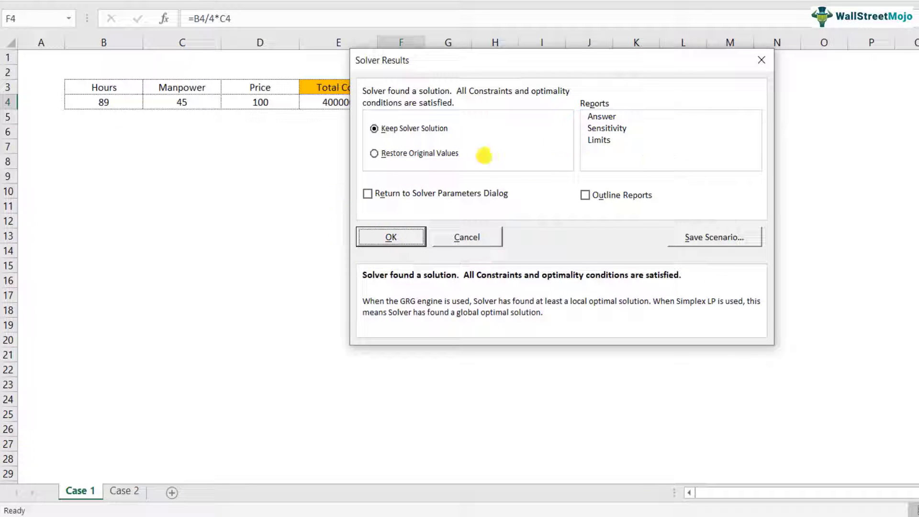
{"action": "left_click", "coordinate": [409, 235]}
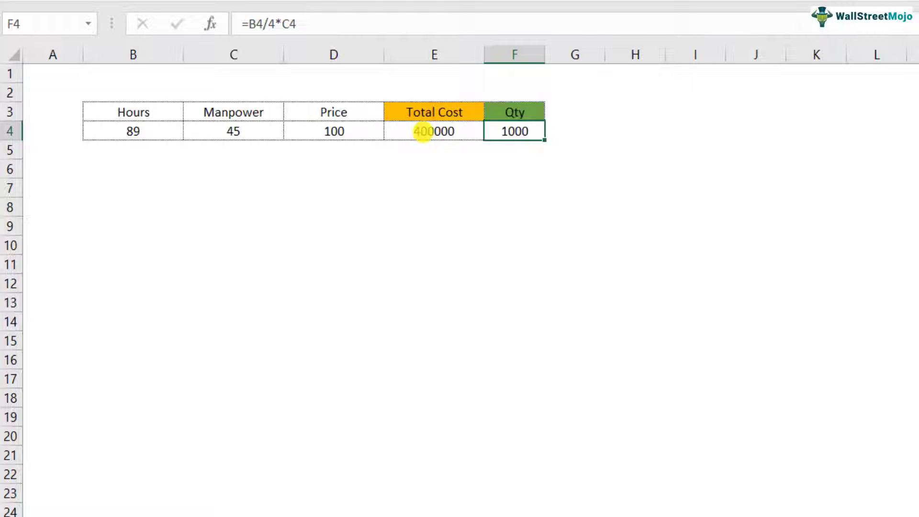
Switch to the Case 2 worksheet and select the empty cell C6 above the items table.
{"action": "left_click", "coordinate": [106, 499]}
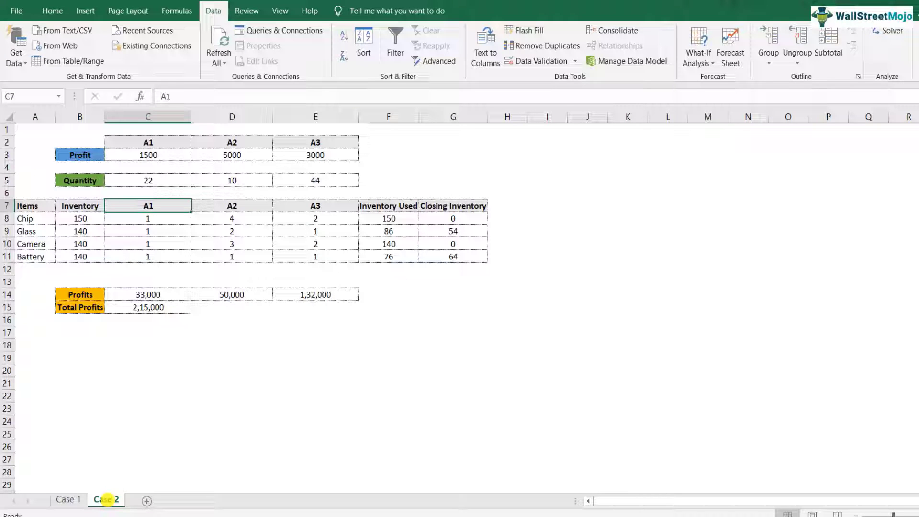
{"action": "key", "text": "Up"}
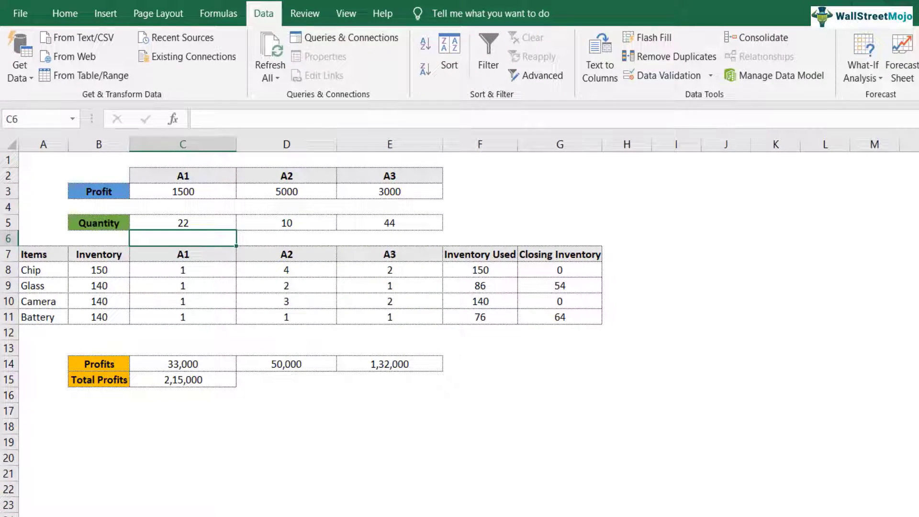
{"action": "key", "text": "Down"}
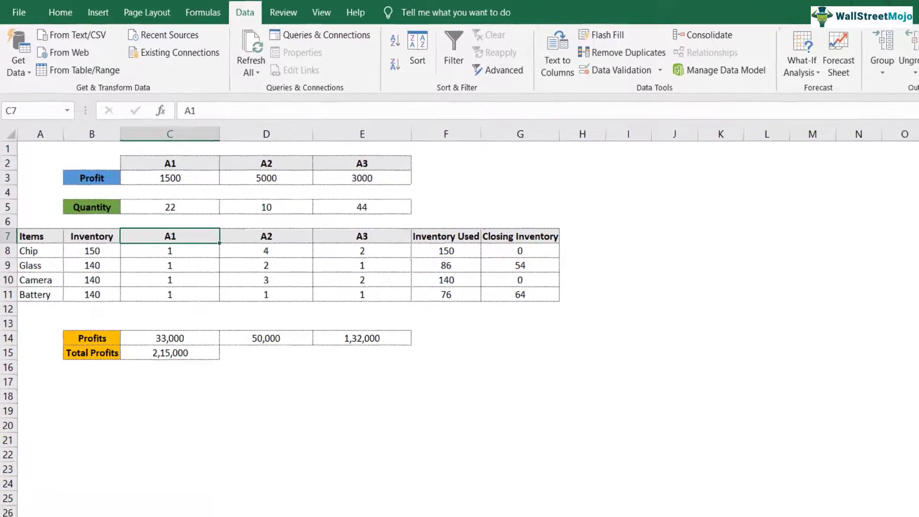
{"action": "left_click", "coordinate": [882, 31]}
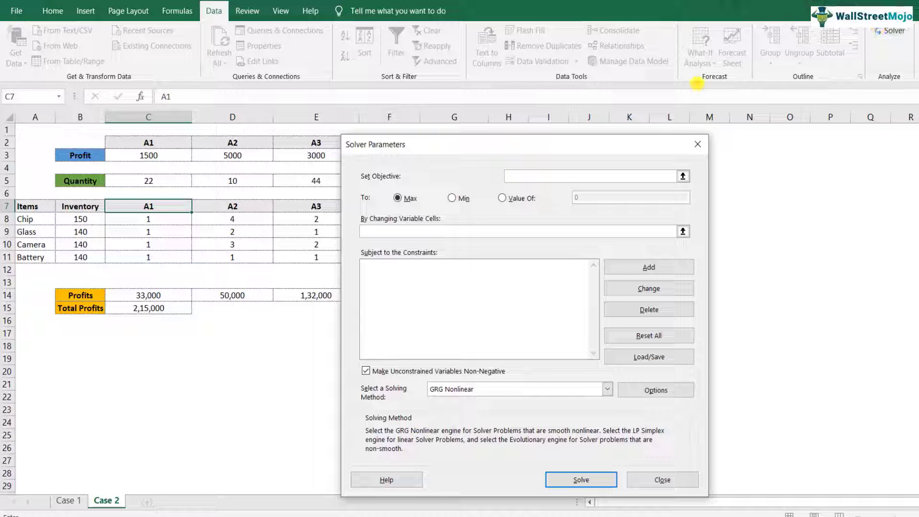
{"action": "left_click_drag", "start_coordinate": [611, 139], "coordinate": [756, 131]}
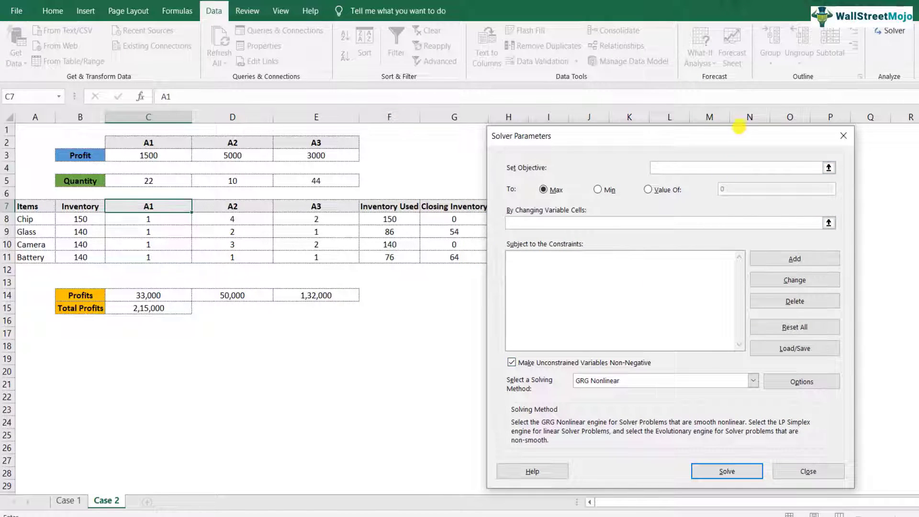
{"action": "left_click", "coordinate": [843, 135]}
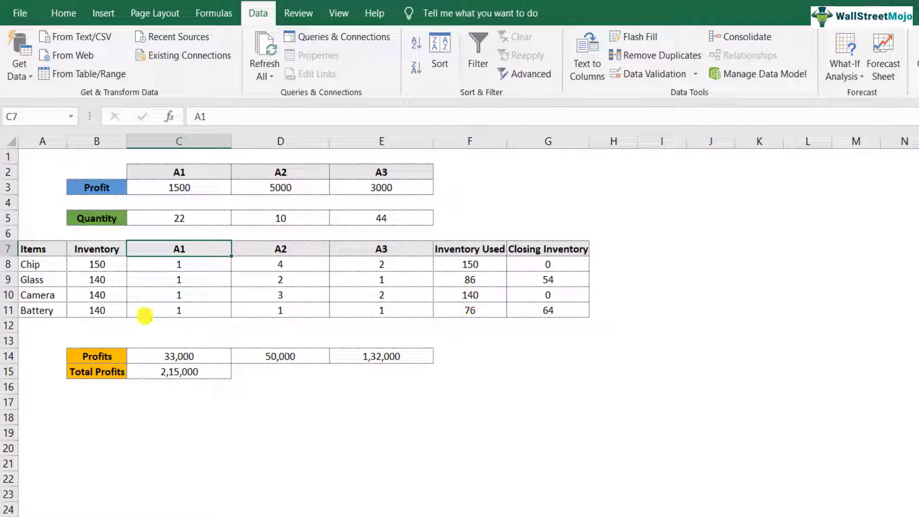
Examine the Inventory, Inventory Used and Closing Inventory columns for the items in rows 8 to 11, including their formulas.
{"action": "left_click_drag", "start_coordinate": [97, 264], "coordinate": [110, 311]}
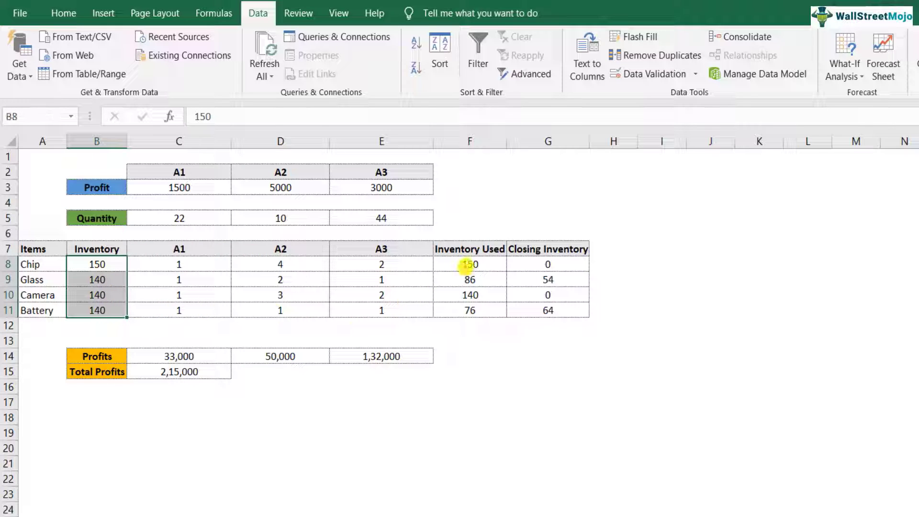
{"action": "left_click_drag", "start_coordinate": [469, 265], "coordinate": [469, 310]}
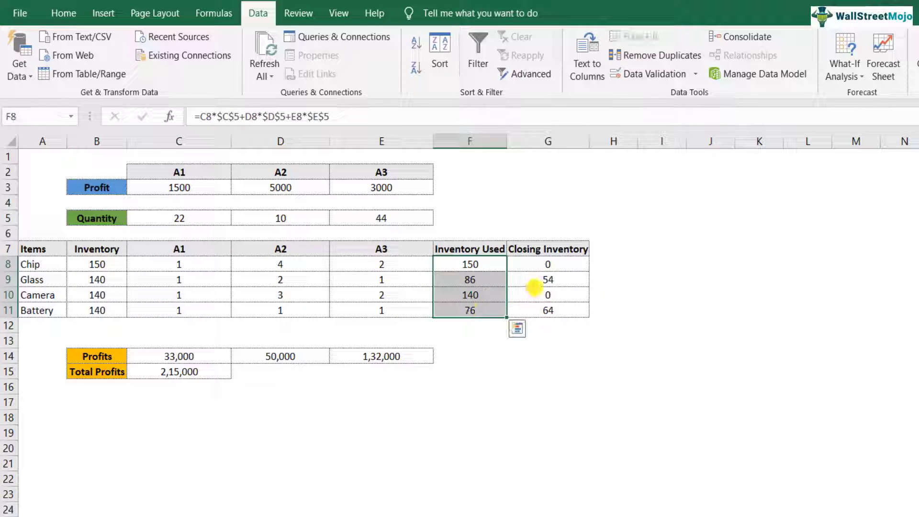
{"action": "left_click", "coordinate": [546, 267]}
{"action": "left_click_drag", "start_coordinate": [545, 272], "coordinate": [548, 310]}
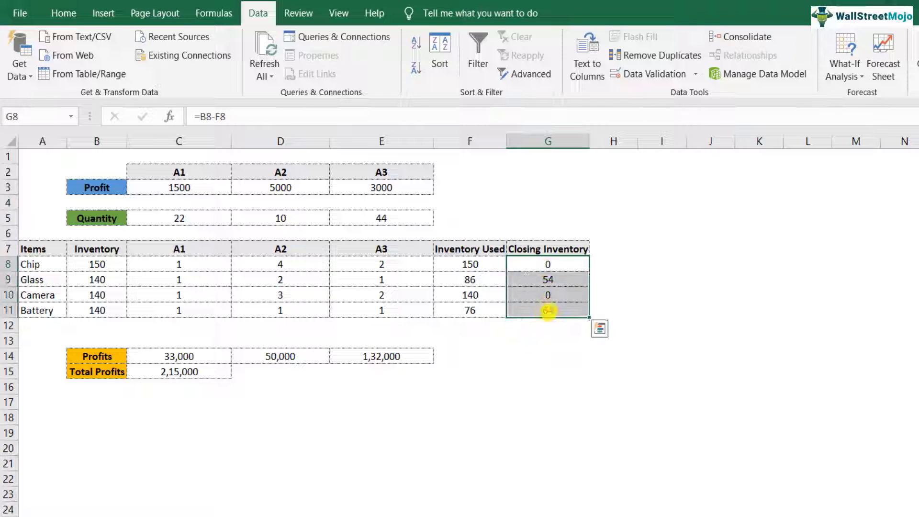
Review the per-unit Profit of products A1, A2 and A3 and their Quantity cells in row 5.
{"action": "left_click_drag", "start_coordinate": [178, 172], "coordinate": [397, 186]}
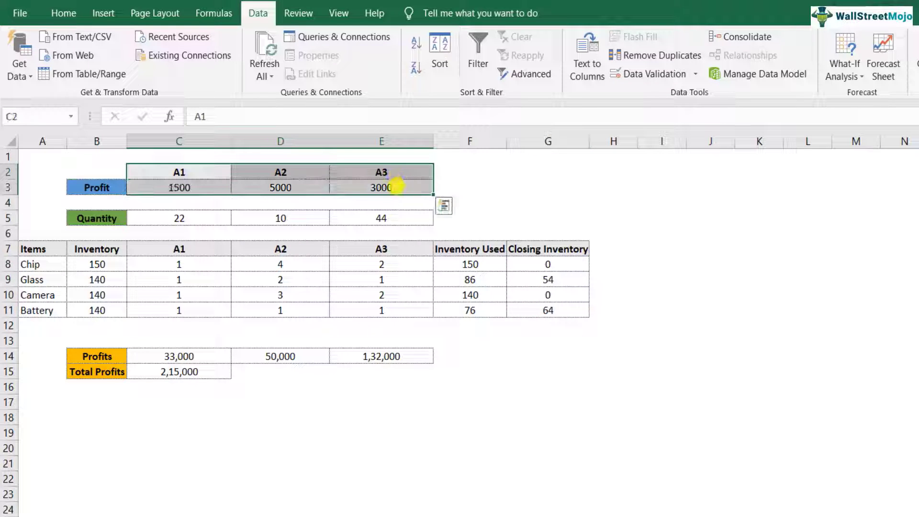
{"action": "left_click", "coordinate": [195, 174]}
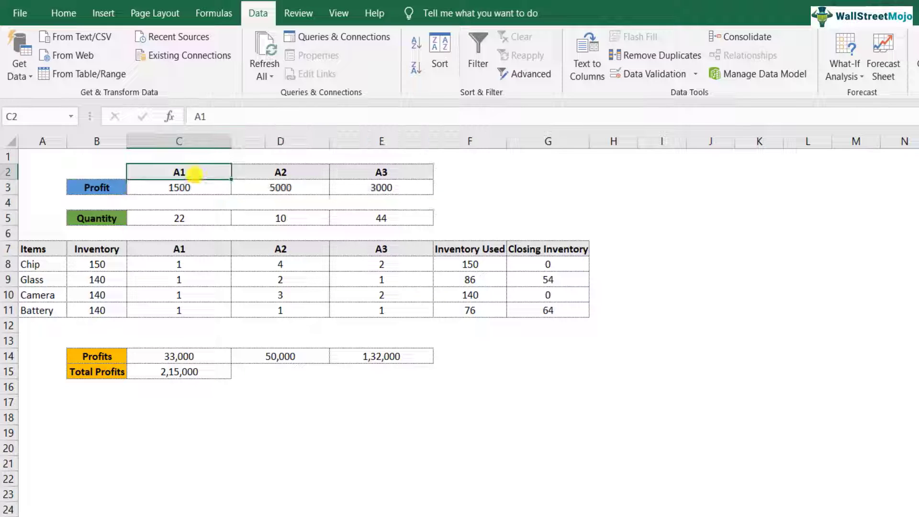
{"action": "left_click", "coordinate": [196, 187]}
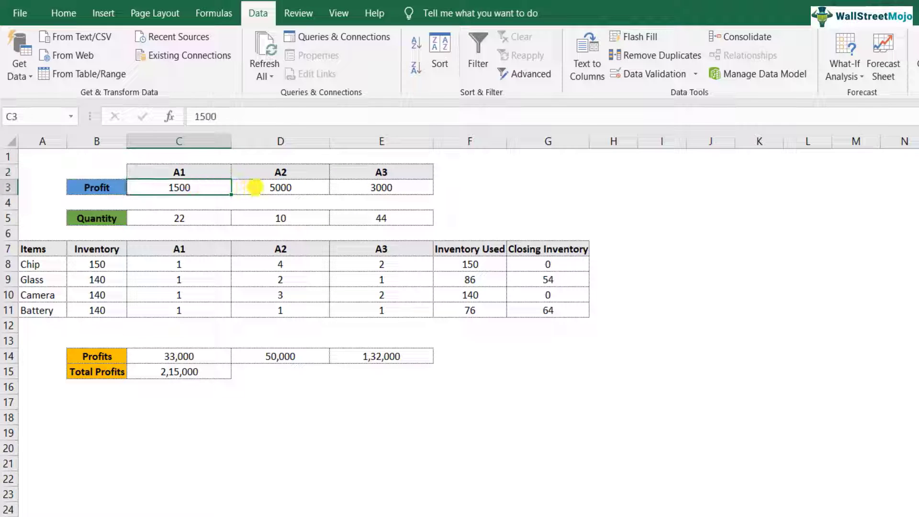
{"action": "left_click", "coordinate": [291, 176]}
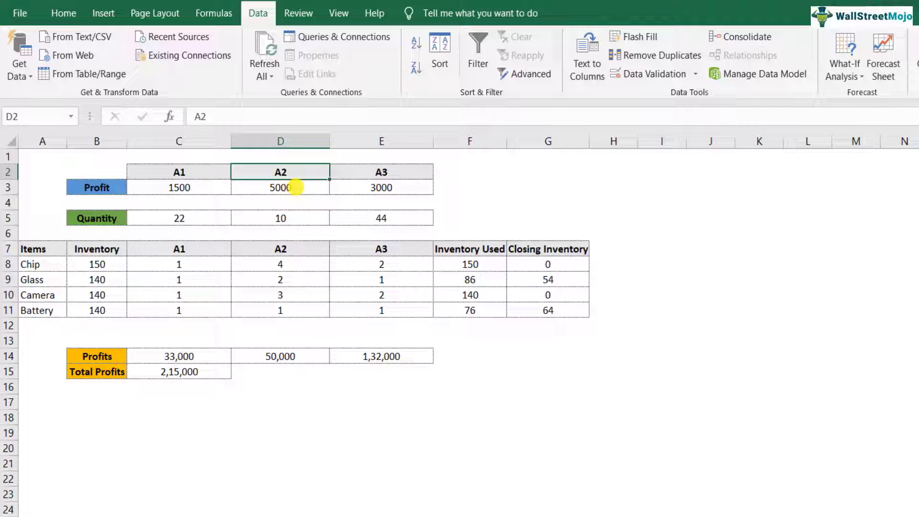
{"action": "left_click", "coordinate": [383, 174]}
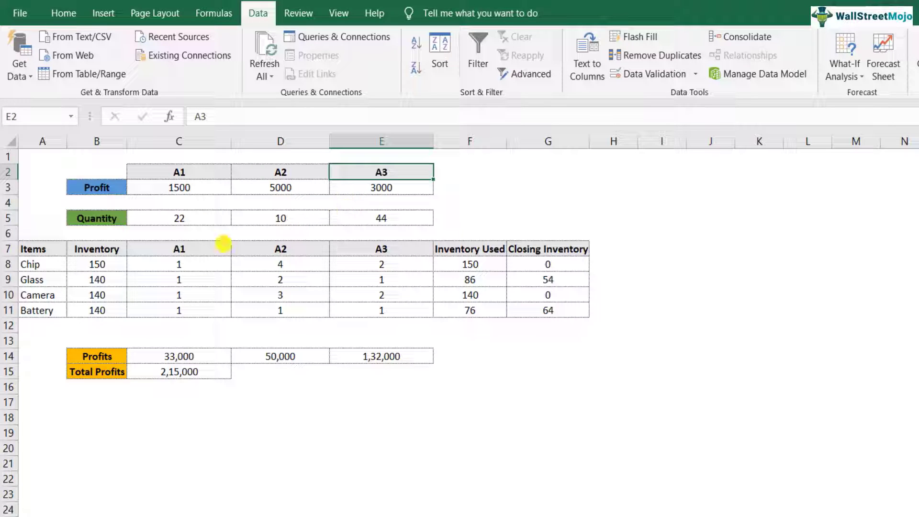
{"action": "left_click", "coordinate": [177, 219]}
{"action": "left_click", "coordinate": [310, 221]}
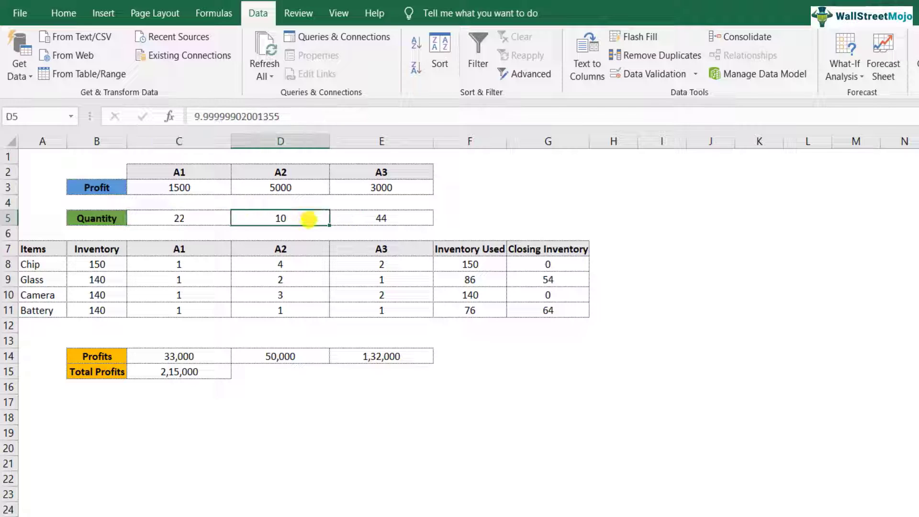
Check how Profits in C14 and Total Profits in C15 are calculated and compare them with A1's unit profit.
{"action": "left_click", "coordinate": [187, 359]}
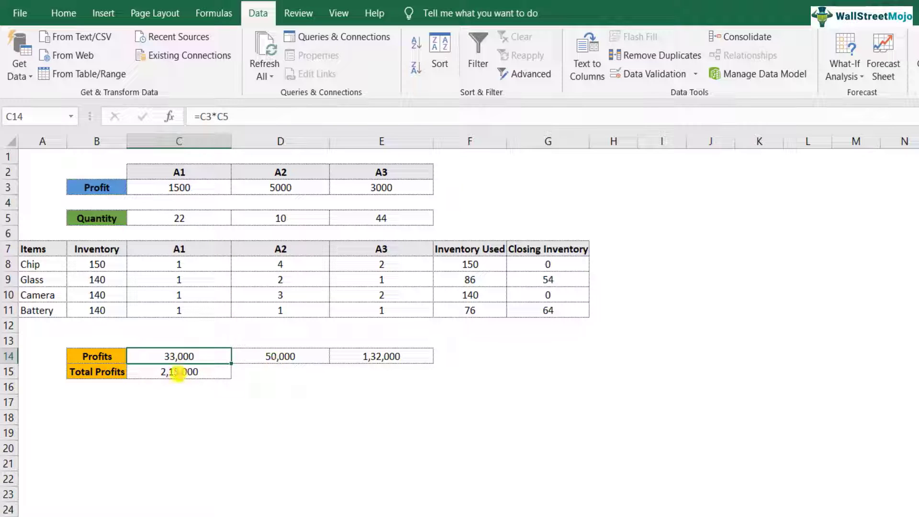
{"action": "left_click", "coordinate": [178, 373]}
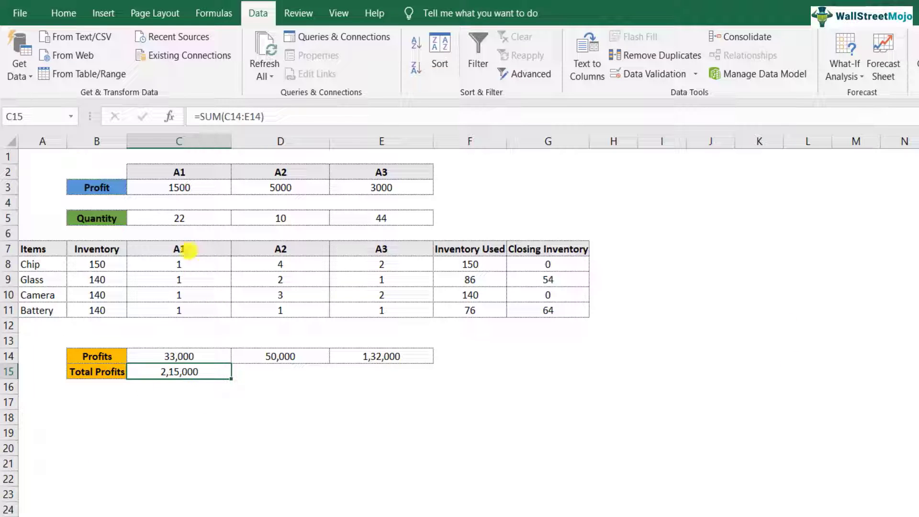
{"action": "left_click", "coordinate": [184, 188]}
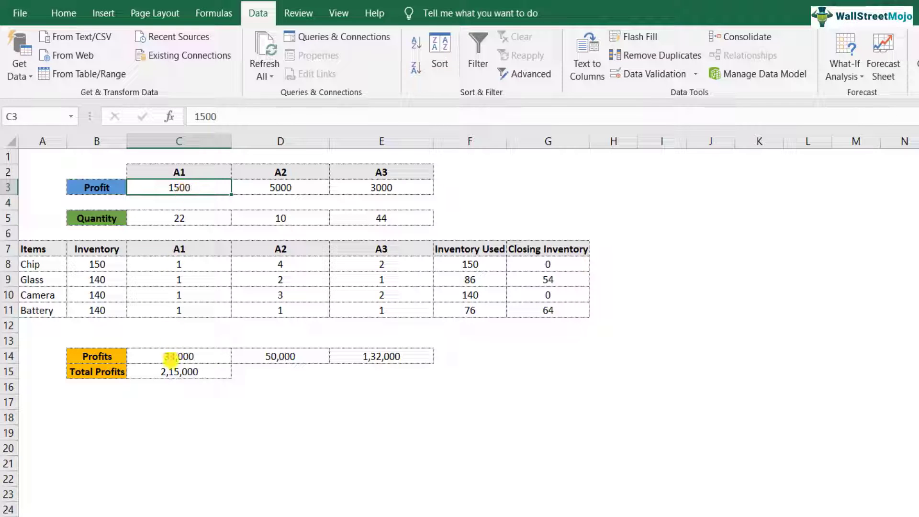
{"action": "left_click", "coordinate": [171, 371]}
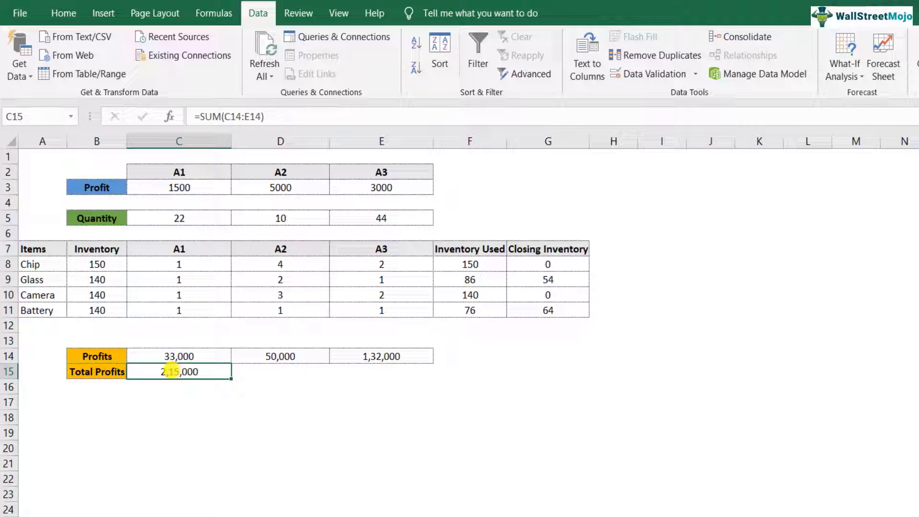
Set up Solver to maximize the Total Profits cell C15 by changing the Quantity cells C5:E5.
{"action": "left_click", "coordinate": [179, 187]}
{"action": "left_click", "coordinate": [880, 30]}
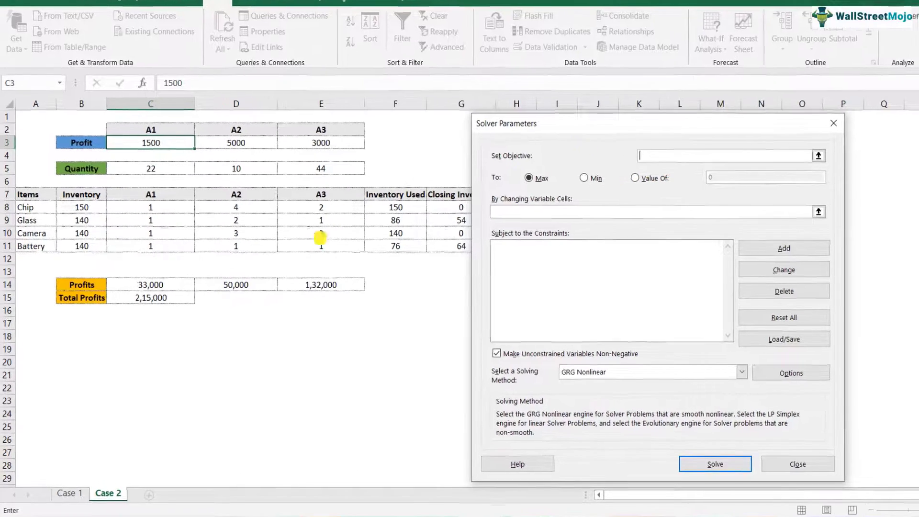
{"action": "left_click", "coordinate": [177, 297]}
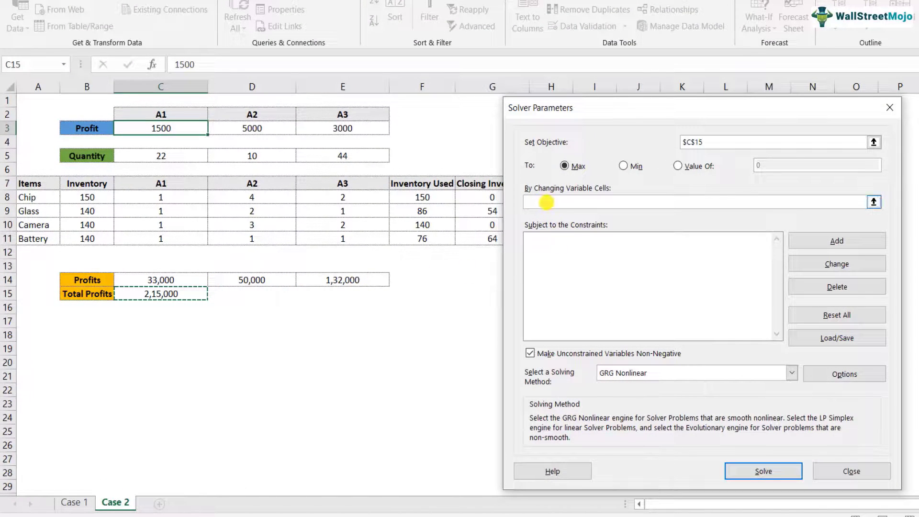
{"action": "left_click", "coordinate": [546, 202]}
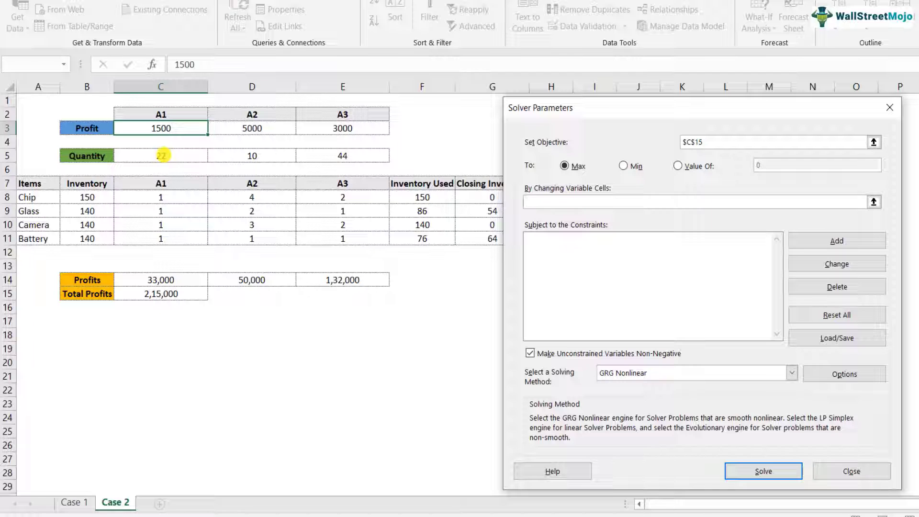
{"action": "left_click_drag", "start_coordinate": [162, 156], "coordinate": [349, 159]}
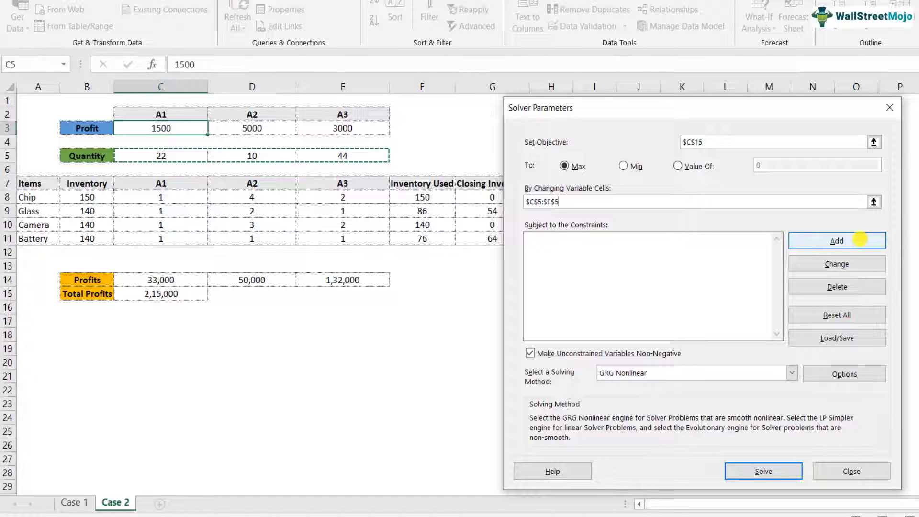
Add a Solver constraint requiring the Profit cells C3:E3 to be >= 0, and start another constraint.
{"action": "left_click", "coordinate": [860, 239]}
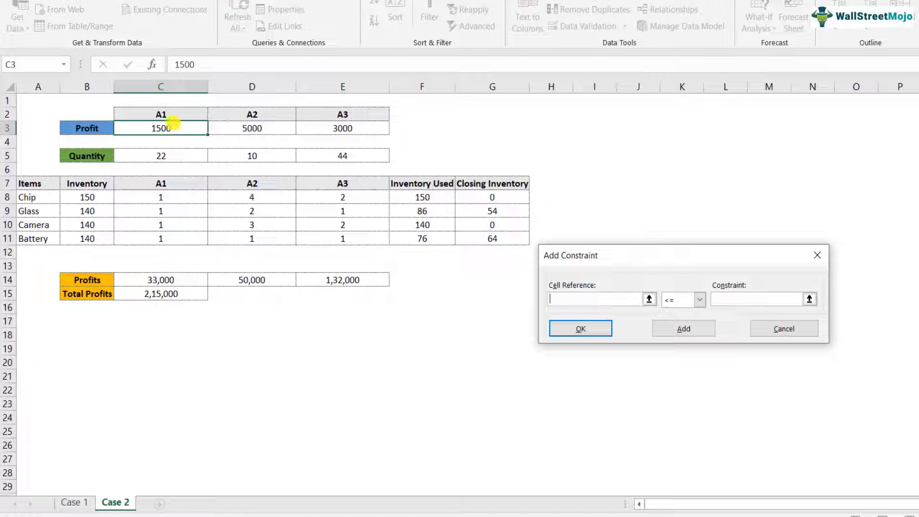
{"action": "left_click_drag", "start_coordinate": [171, 128], "coordinate": [333, 130]}
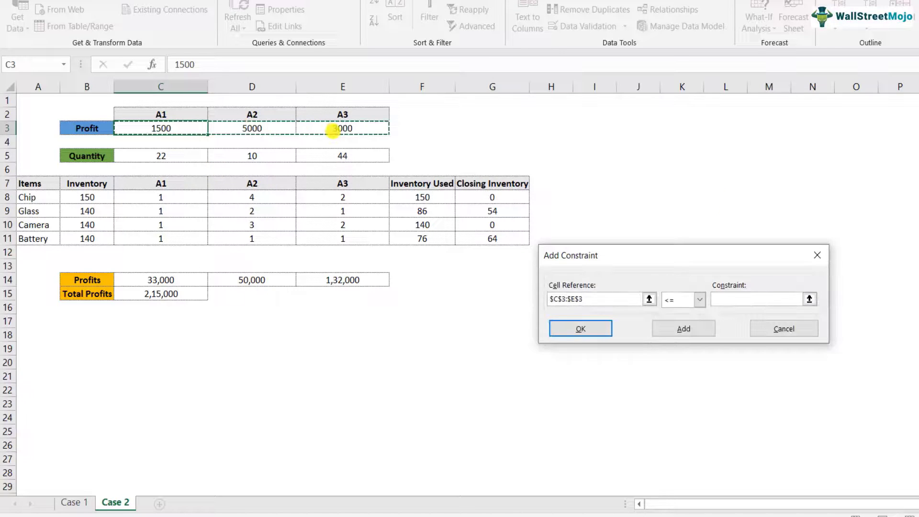
{"action": "left_click", "coordinate": [685, 299]}
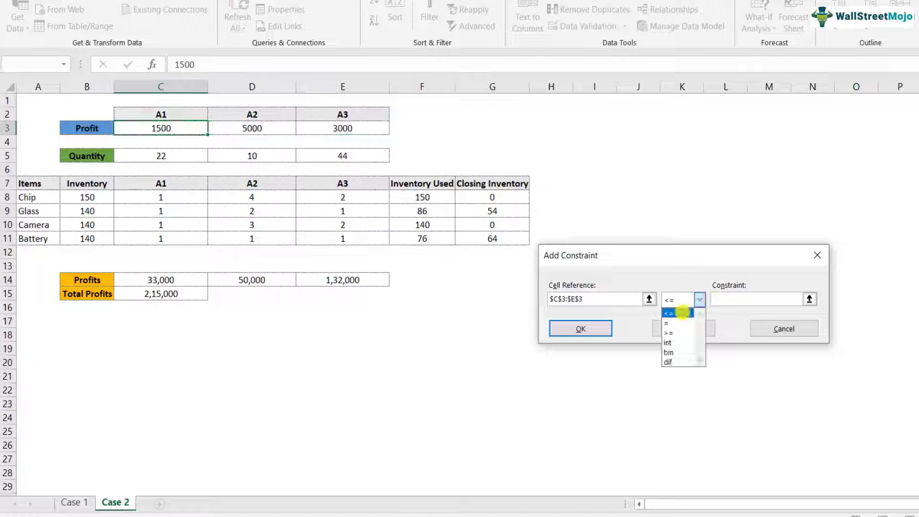
{"action": "left_click", "coordinate": [669, 332]}
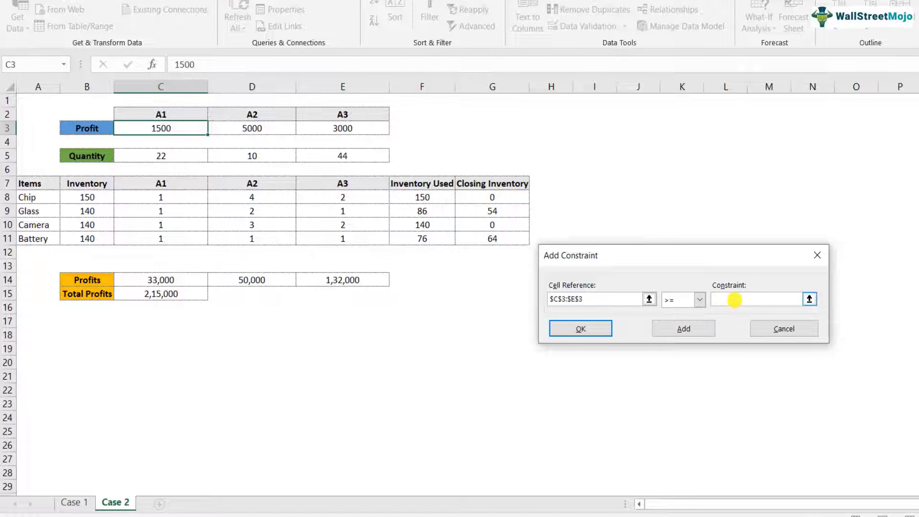
{"action": "left_click", "coordinate": [733, 300]}
{"action": "type", "text": "0"}
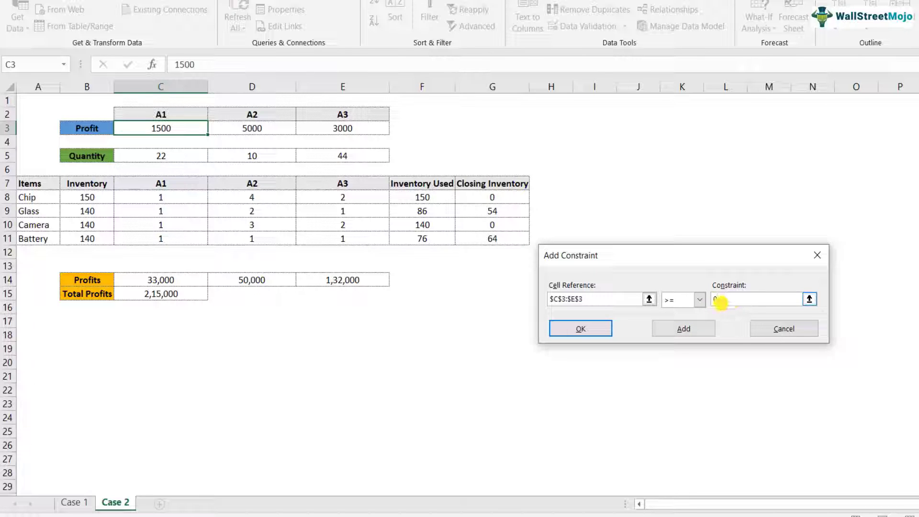
{"action": "left_click", "coordinate": [679, 328]}
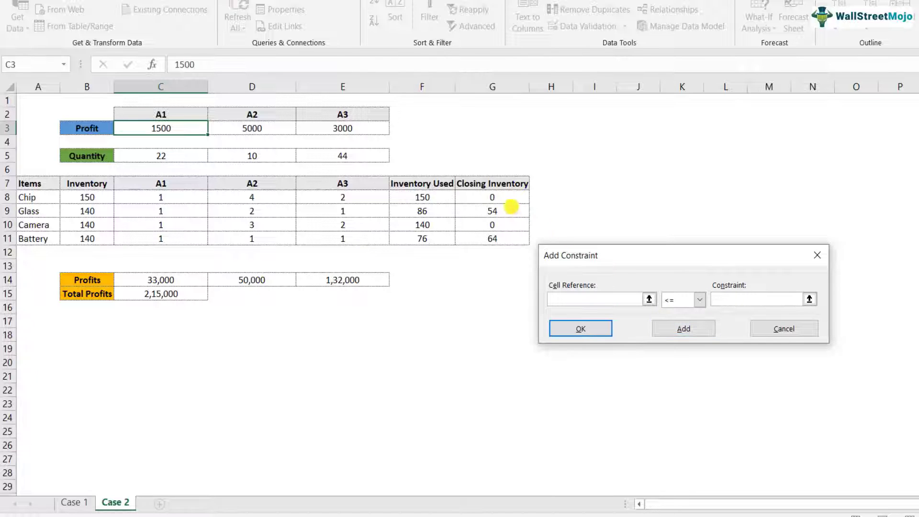
Constrain the Closing Inventory cells G8:G11 to >= 0 and solve the model, closing the results dialog.
{"action": "left_click_drag", "start_coordinate": [493, 197], "coordinate": [501, 238]}
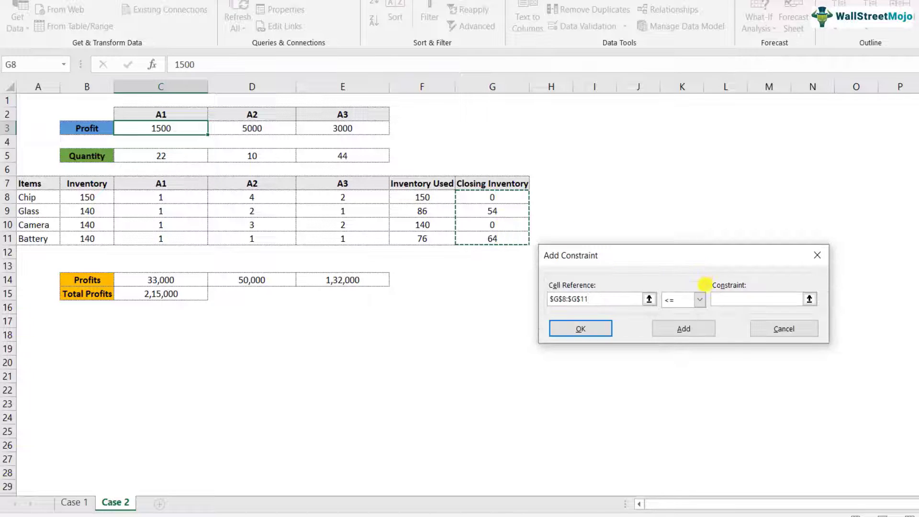
{"action": "left_click", "coordinate": [700, 299]}
{"action": "left_click", "coordinate": [668, 332]}
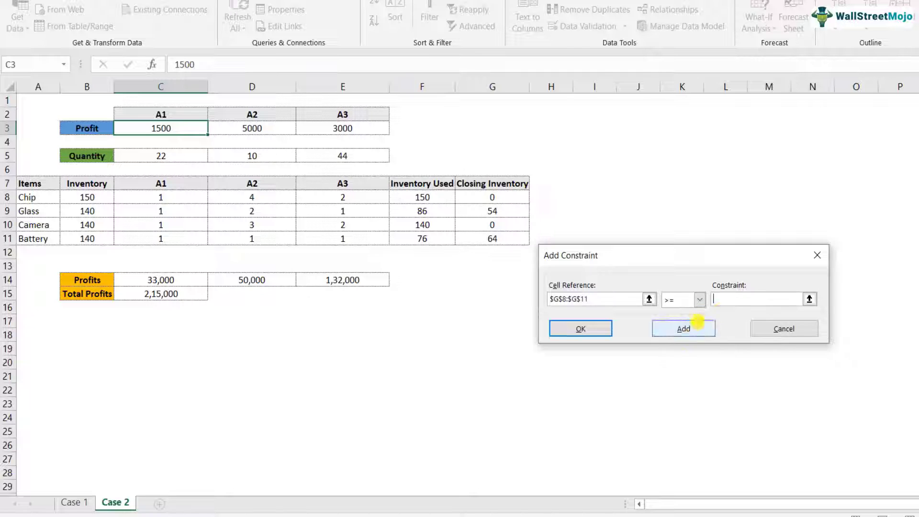
{"action": "left_click", "coordinate": [724, 300]}
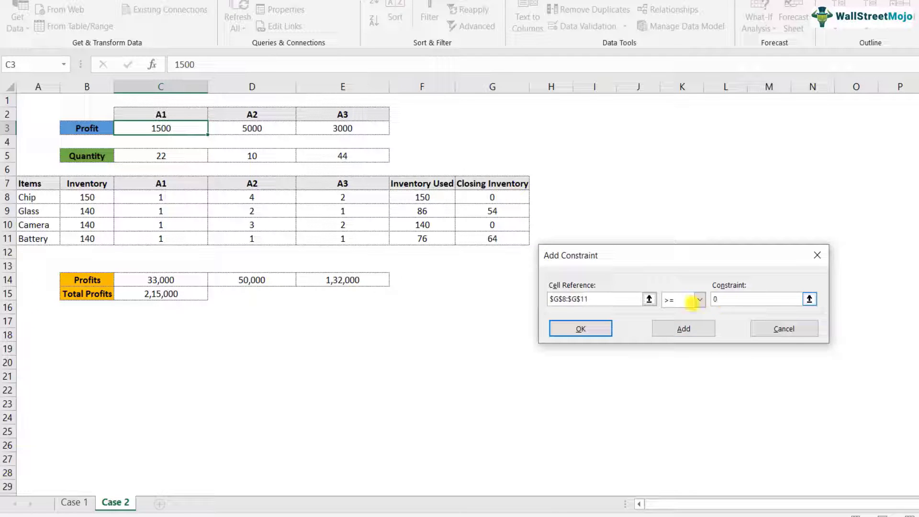
{"action": "left_click", "coordinate": [595, 329]}
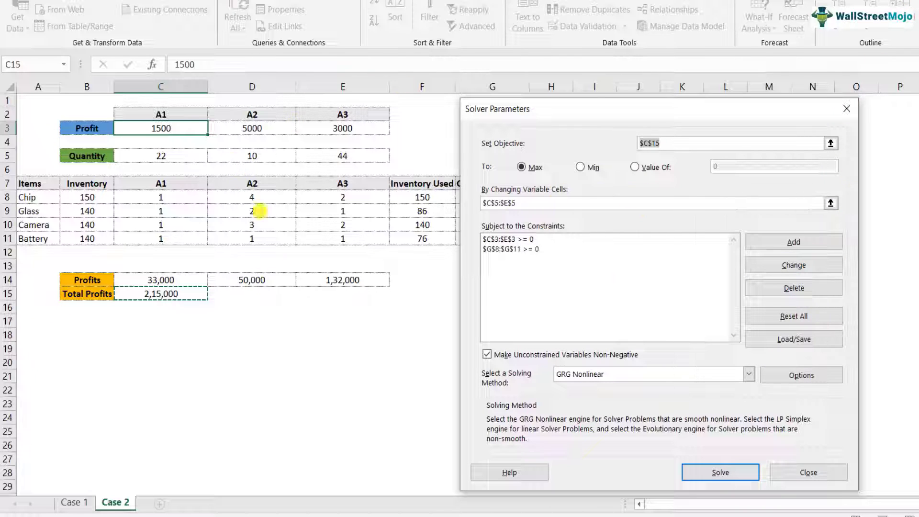
{"action": "left_click", "coordinate": [737, 473]}
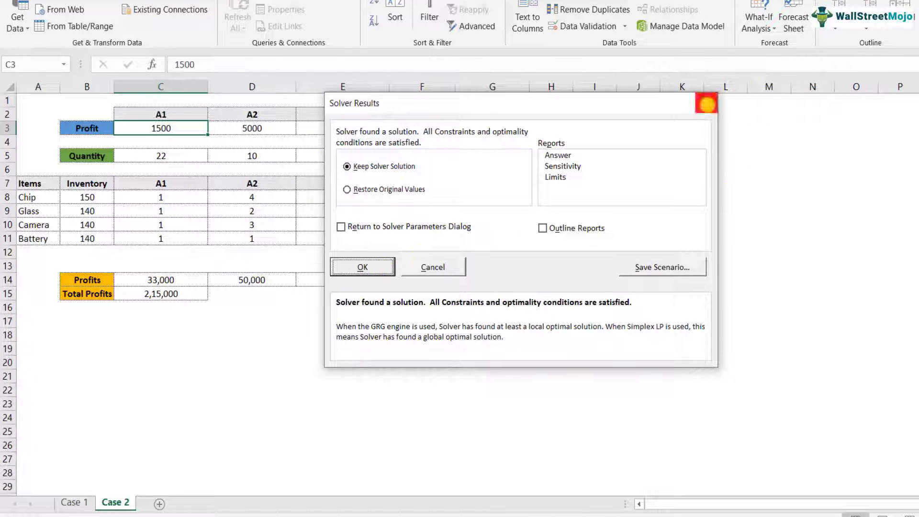
{"action": "left_click", "coordinate": [706, 103]}
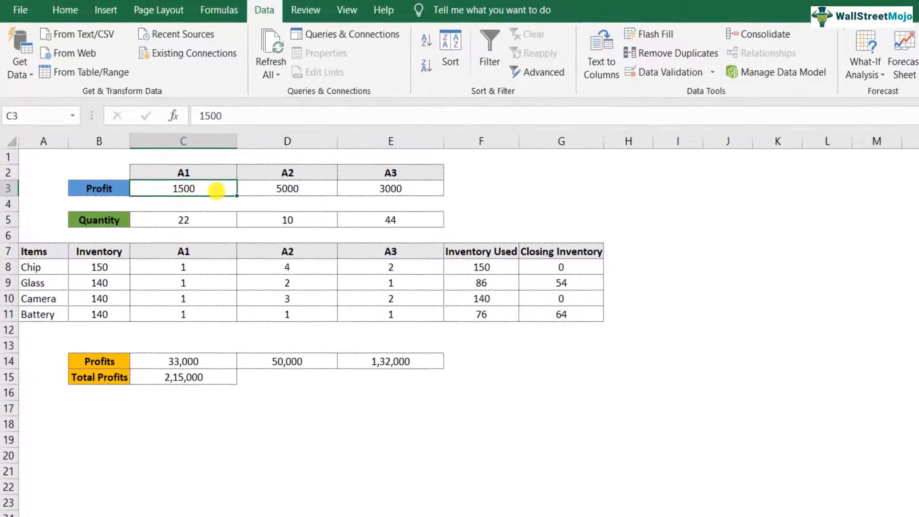
Set the unit profit of product A1 in cell C3 to 1800.
{"action": "type", "text": "18"}
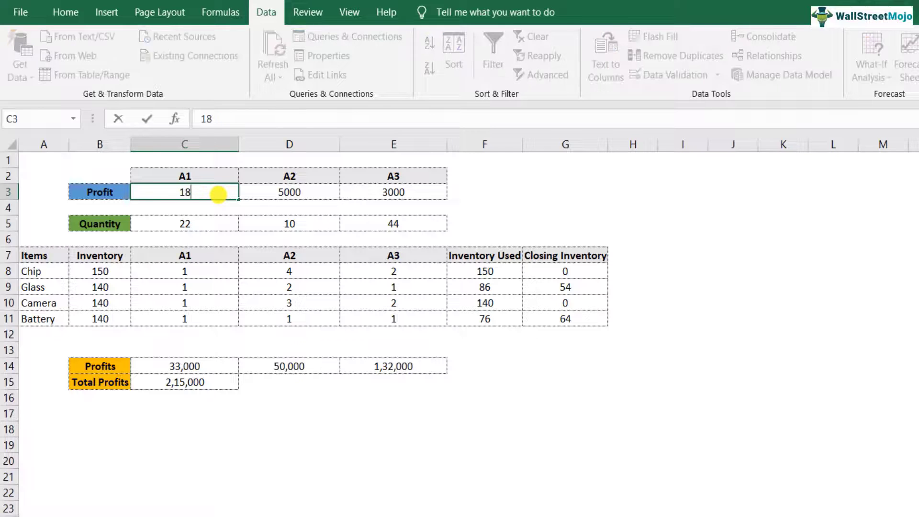
{"action": "type", "text": "00"}
{"action": "key", "text": "Tab"}
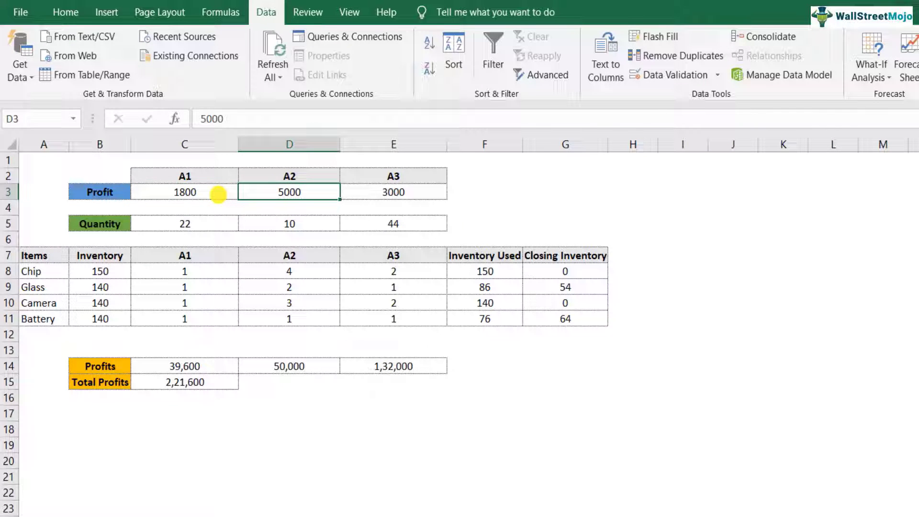
Set the unit profit of product A2 in cell D3 to 5500 and of A3 in cell E3 to 3300.
{"action": "type", "text": "5500"}
{"action": "key", "text": "Return"}
{"action": "key", "text": "Up"}
{"action": "key", "text": "Right"}
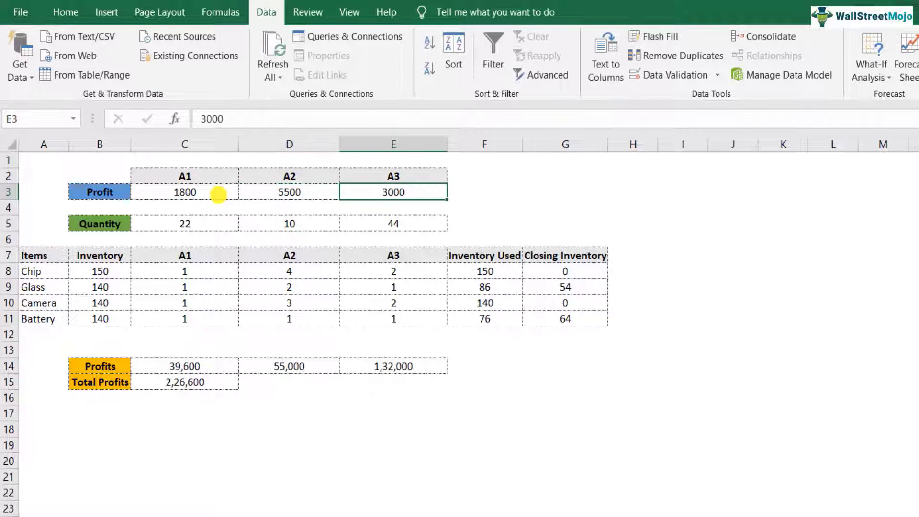
{"action": "type", "text": "3300"}
{"action": "key", "text": "Return"}
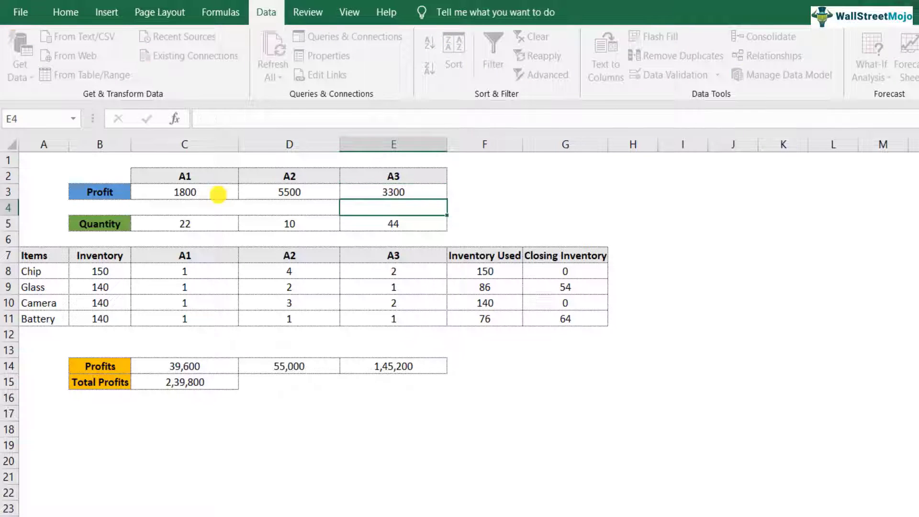
{"action": "key", "text": "Up"}
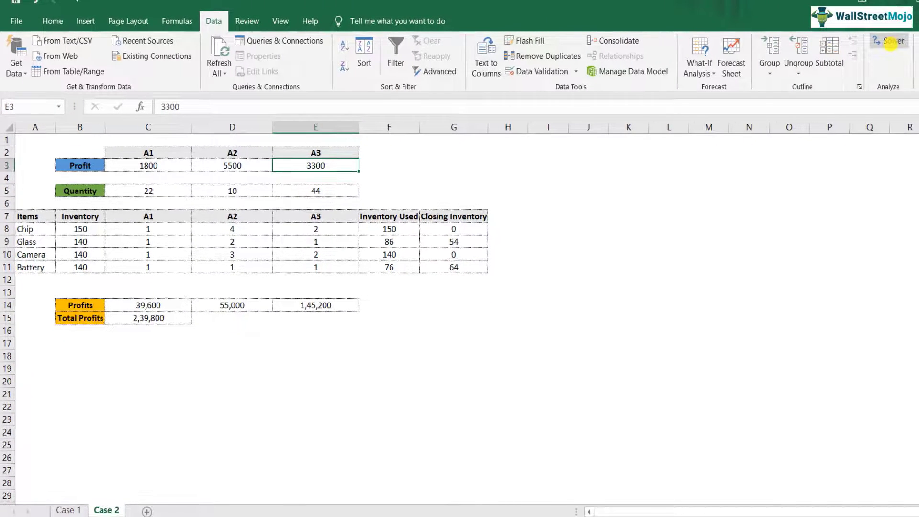
Run Solver with the existing maximization setup for the 1800, 5500 and 3300 unit profits and keep its solution.
{"action": "left_click", "coordinate": [890, 43]}
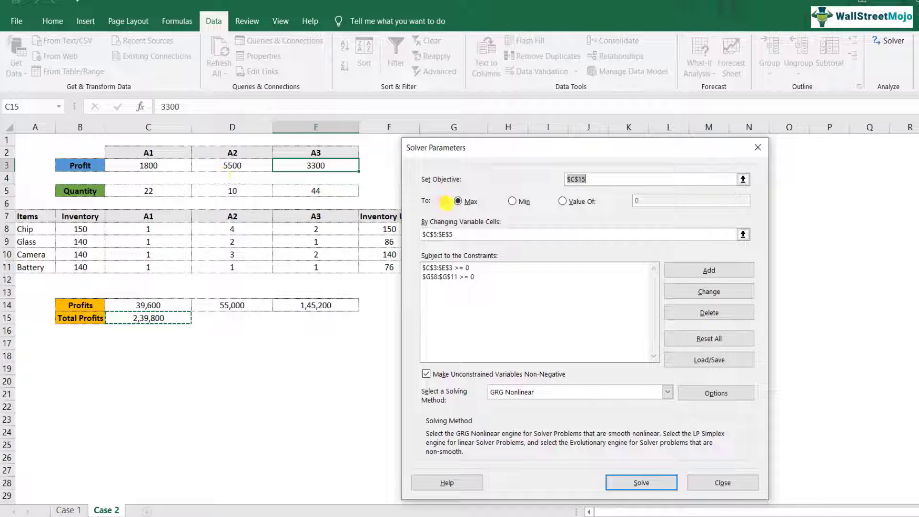
{"action": "left_click", "coordinate": [641, 482]}
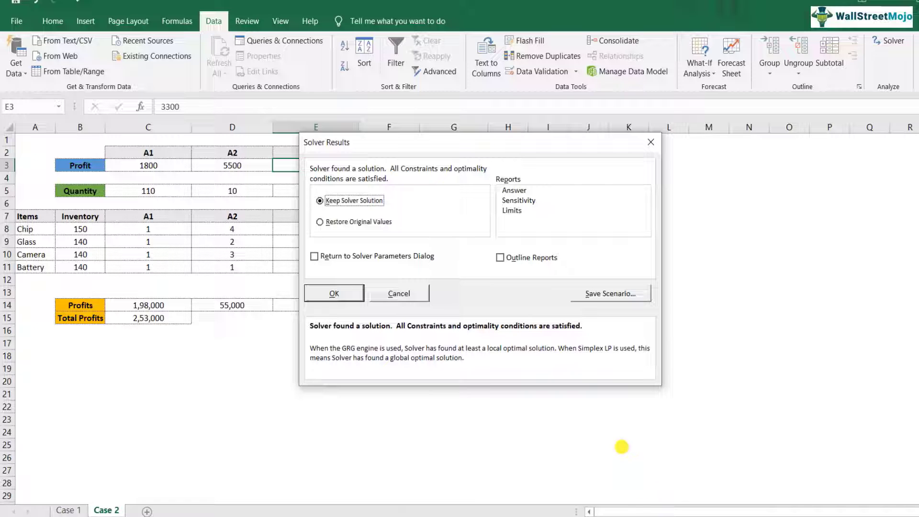
{"action": "left_click_drag", "start_coordinate": [455, 142], "coordinate": [593, 154]}
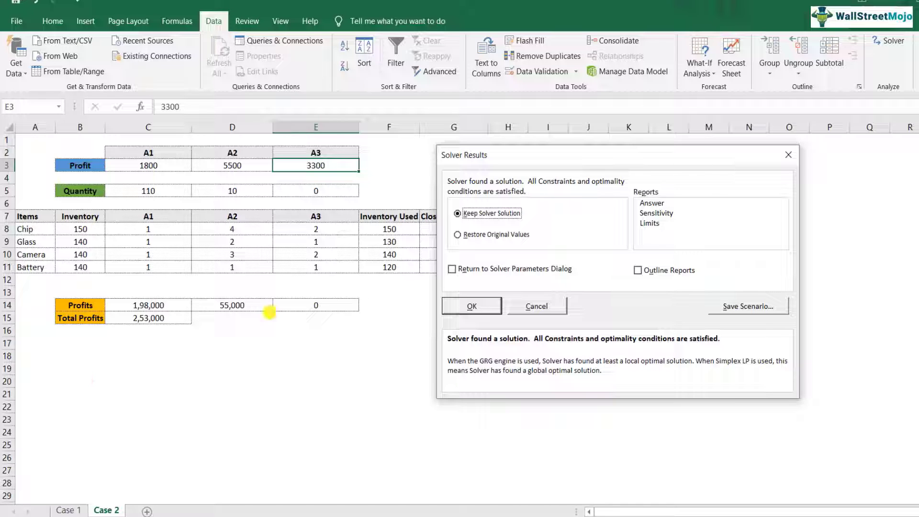
{"action": "left_click", "coordinate": [480, 304]}
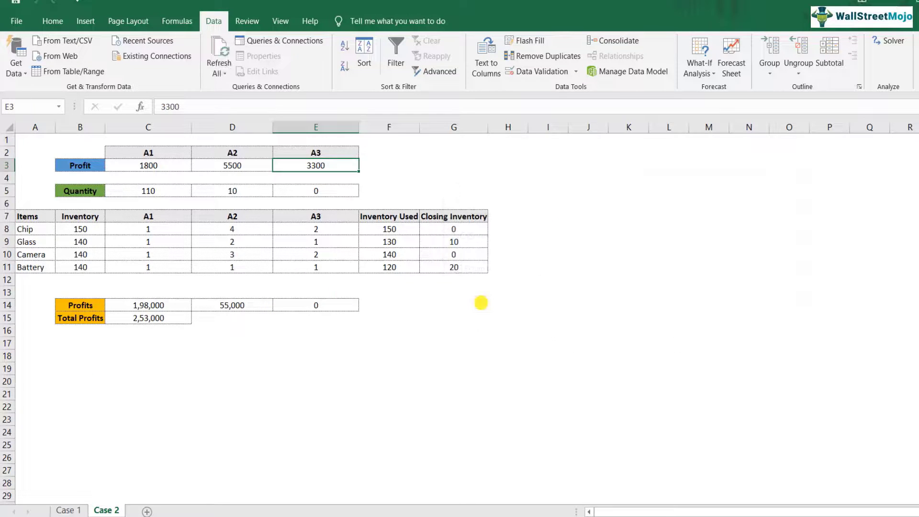
Set the unit profit of product A3 in cell E3 to 3800.
{"action": "key", "text": "Left"}
{"action": "key", "text": "Left"}
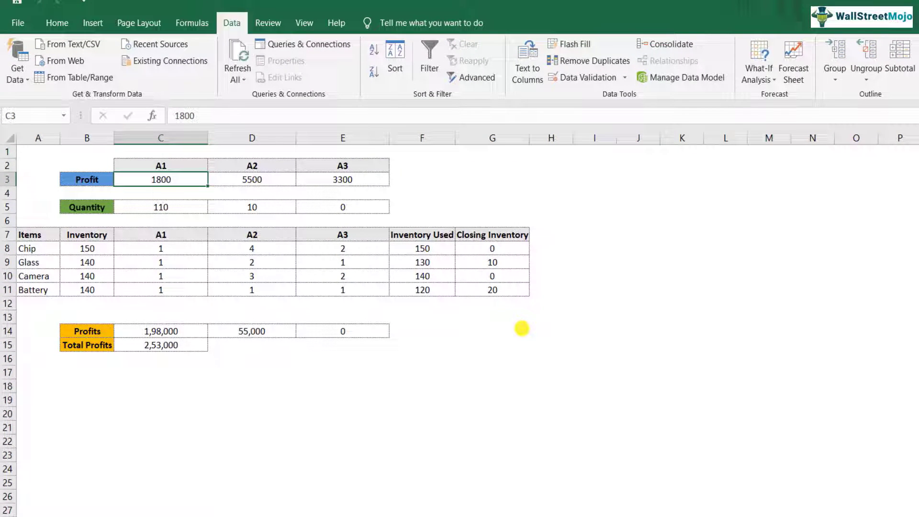
{"action": "key", "text": "Right"}
{"action": "key", "text": "Right"}
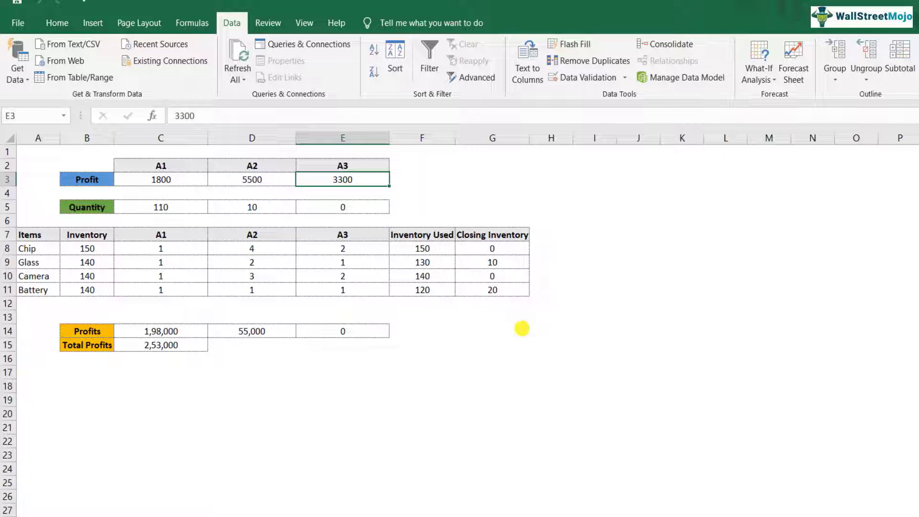
{"action": "type", "text": "3599"}
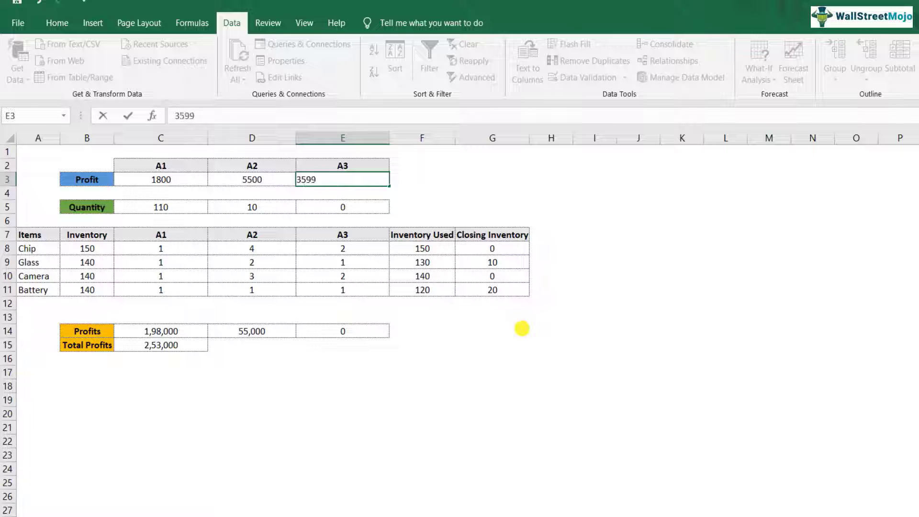
{"action": "key", "text": "BackSpace"}
{"action": "type", "text": "800"}
{"action": "key", "text": "ctrl+Return"}
Set the unit profit of product A1 in cell C3 to 1500.
{"action": "key", "text": "Left"}
{"action": "key", "text": "Left"}
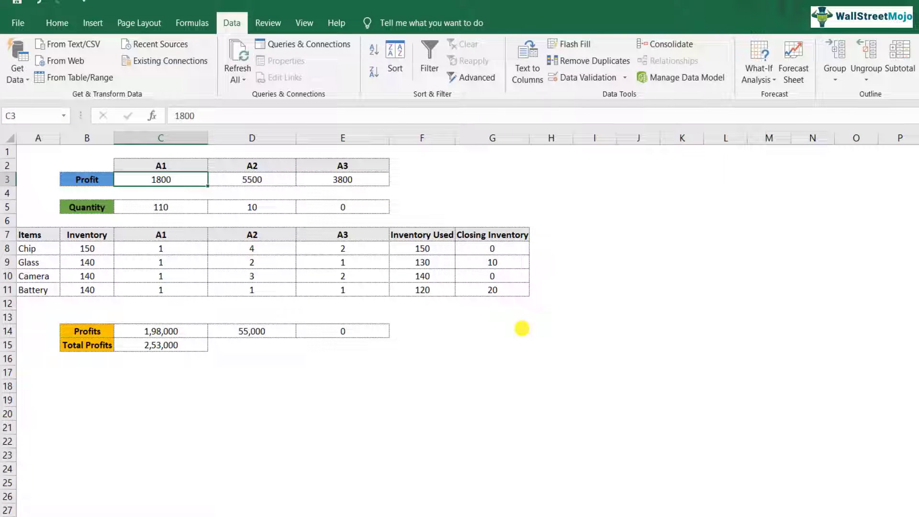
{"action": "key", "text": "F2"}
{"action": "key", "text": "BackSpace"}
{"action": "key", "text": "BackSpace"}
{"action": "key", "text": "BackSpace"}
{"action": "type", "text": "500"}
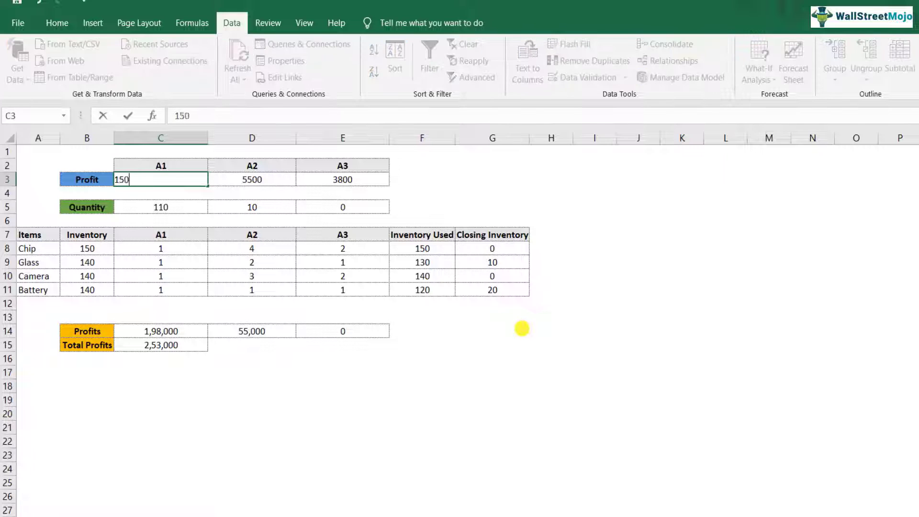
{"action": "key", "text": "Return"}
{"action": "key", "text": "Up"}
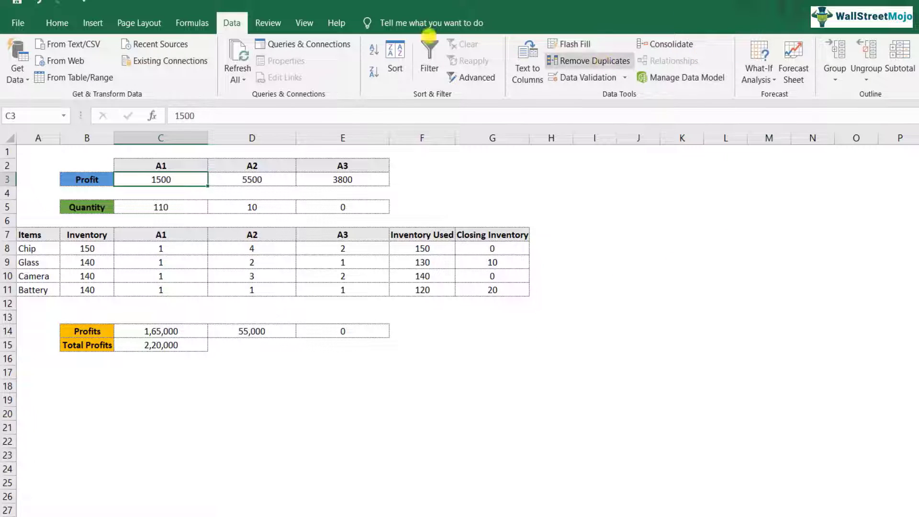
Solve the model again for the 1500, 5500 and 3800 unit profits and keep the Solver solution.
{"action": "left_click", "coordinate": [882, 42]}
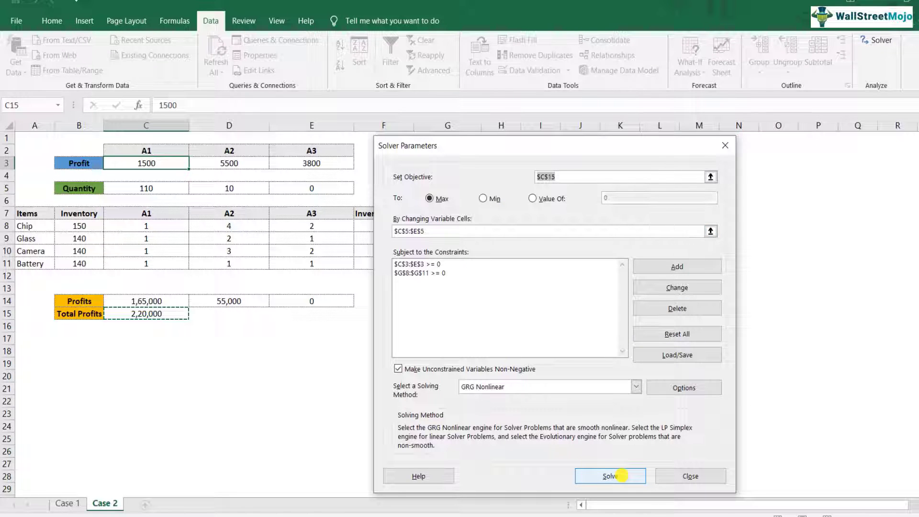
{"action": "left_click", "coordinate": [610, 476]}
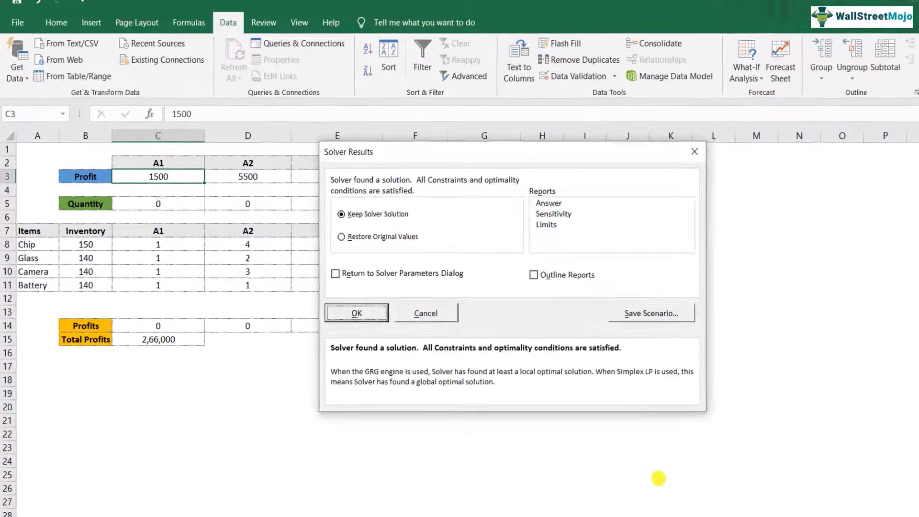
{"action": "left_click", "coordinate": [362, 317]}
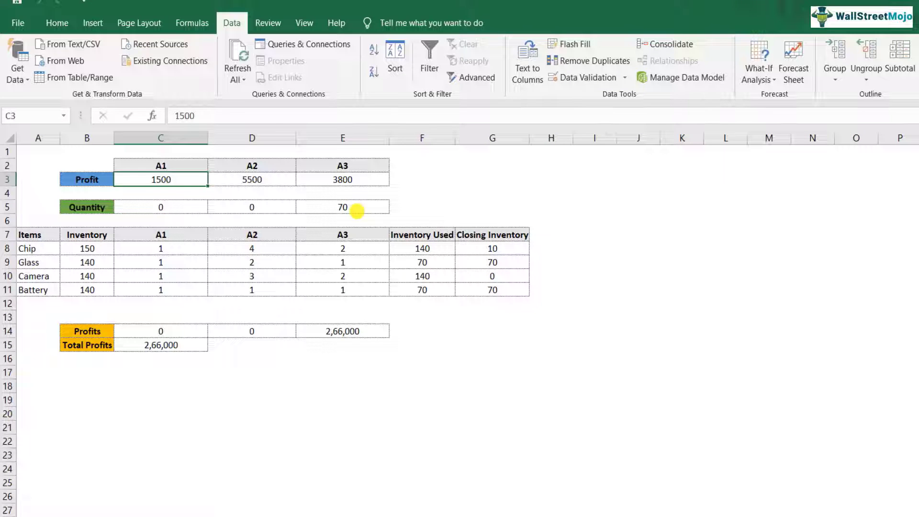
Set the unit profit of product A2 in cell D3 to 5000 and of A3 in cell E3 to 3000.
{"action": "key", "text": "Right"}
{"action": "key", "text": "F2"}
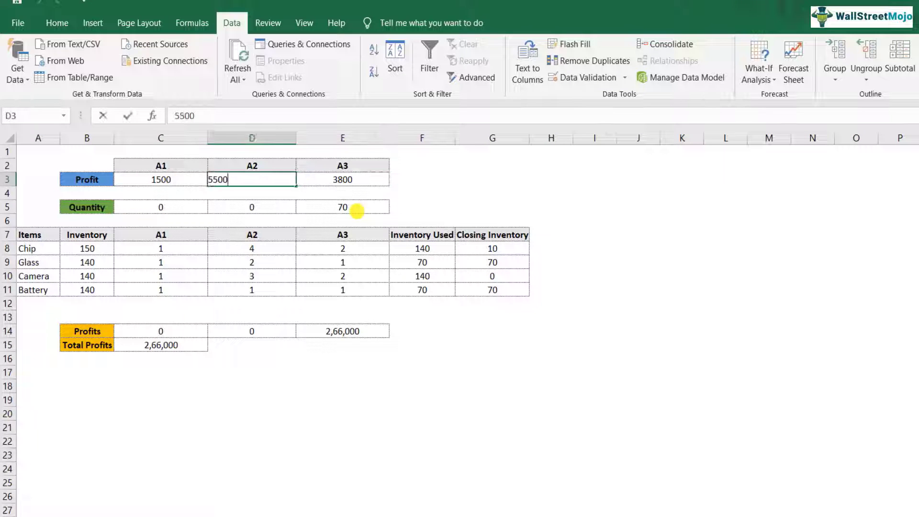
{"action": "key", "text": "BackSpace"}
{"action": "key", "text": "BackSpace"}
{"action": "key", "text": "BackSpace"}
{"action": "key", "text": "BackSpace"}
{"action": "type", "text": "5000"}
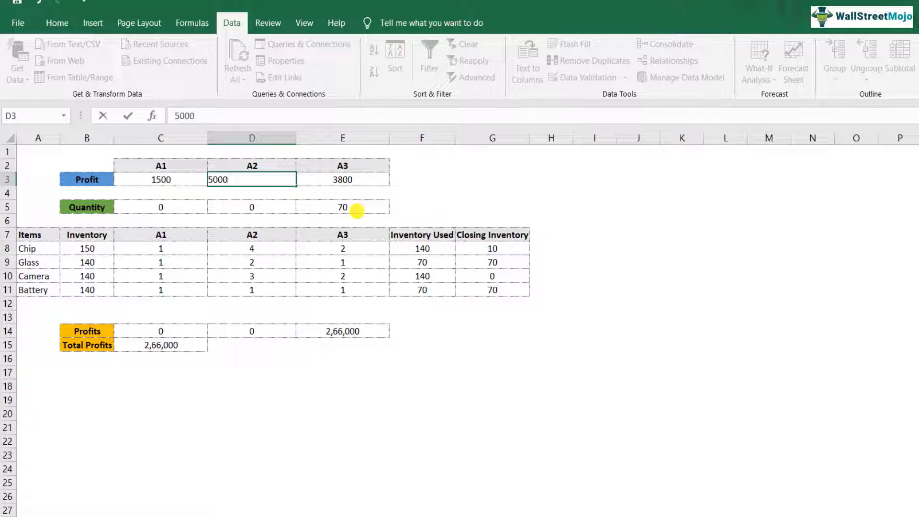
{"action": "key", "text": "Return"}
{"action": "key", "text": "Up"}
{"action": "key", "text": "Right"}
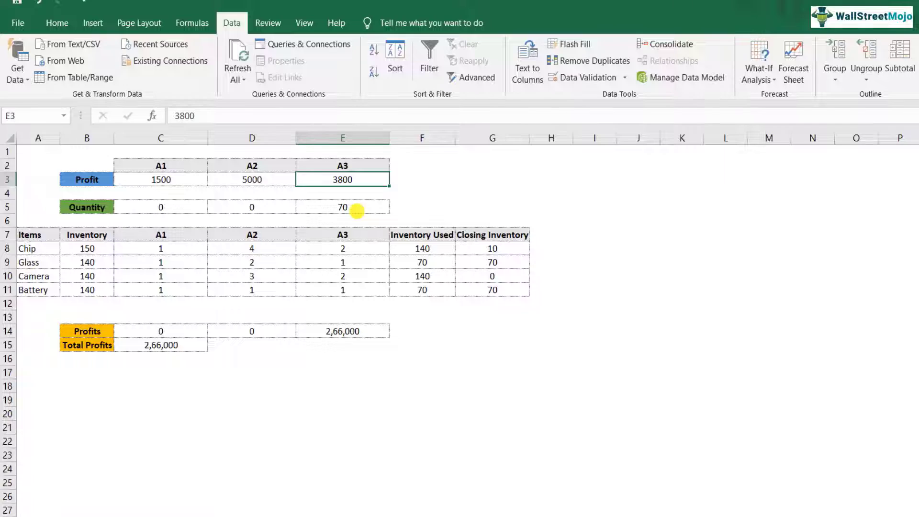
{"action": "type", "text": "3000"}
{"action": "key", "text": "Return"}
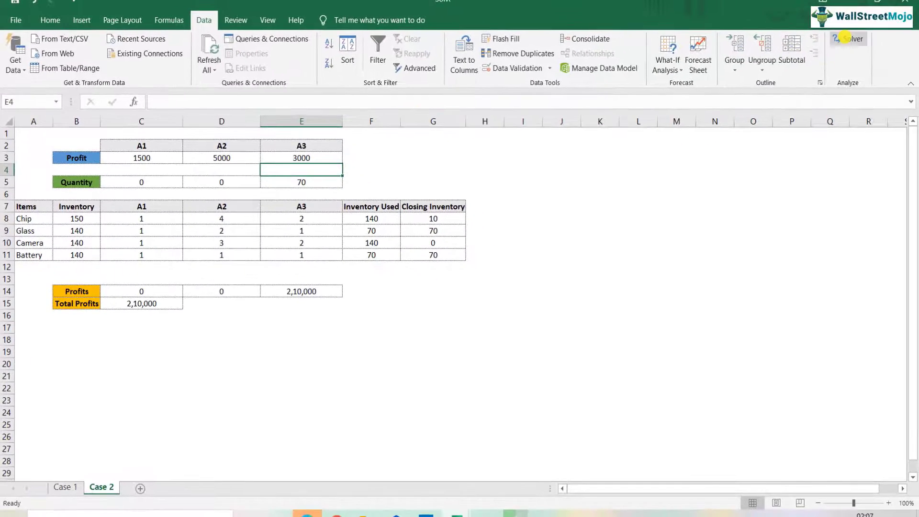
Re-run Solver with the same parameters for the 1500, 5000 and 3000 unit profits and keep the solution.
{"action": "left_click", "coordinate": [841, 37]}
{"action": "left_click", "coordinate": [669, 515]}
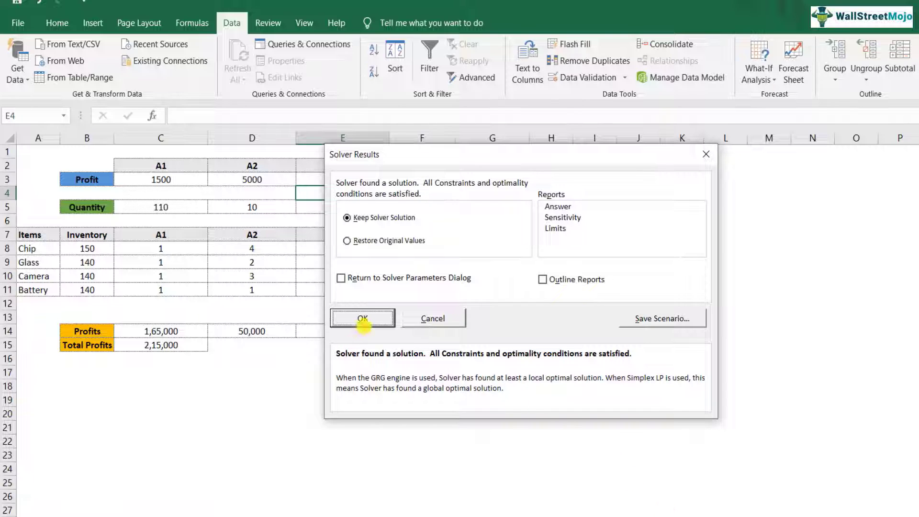
{"action": "left_click", "coordinate": [363, 318]}
Set the unit profit of product A1 in cell C3 to 1800.
{"action": "left_click", "coordinate": [149, 181]}
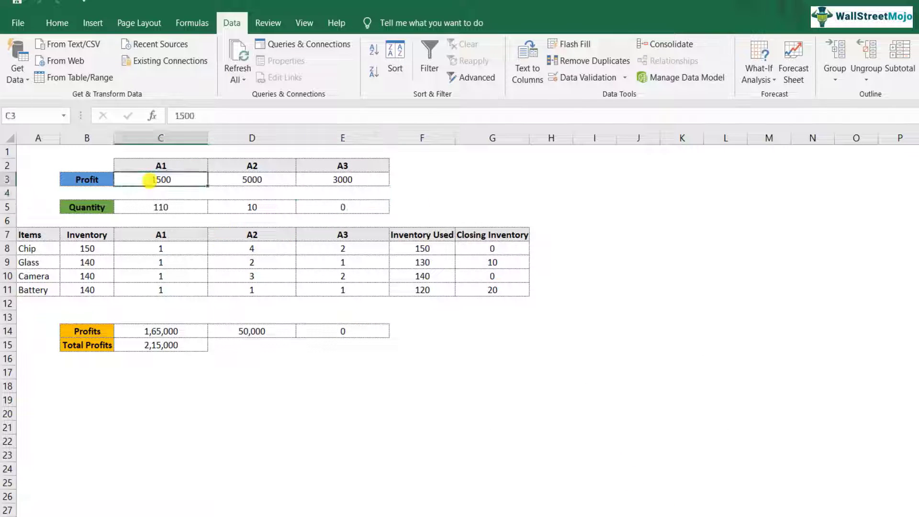
{"action": "type", "text": "1800"}
{"action": "key", "text": "Return"}
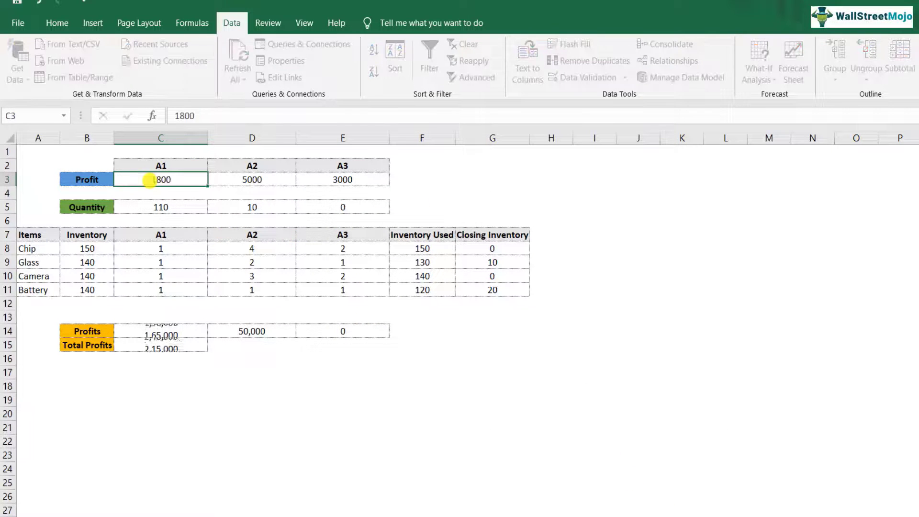
{"action": "left_click", "coordinate": [149, 180]}
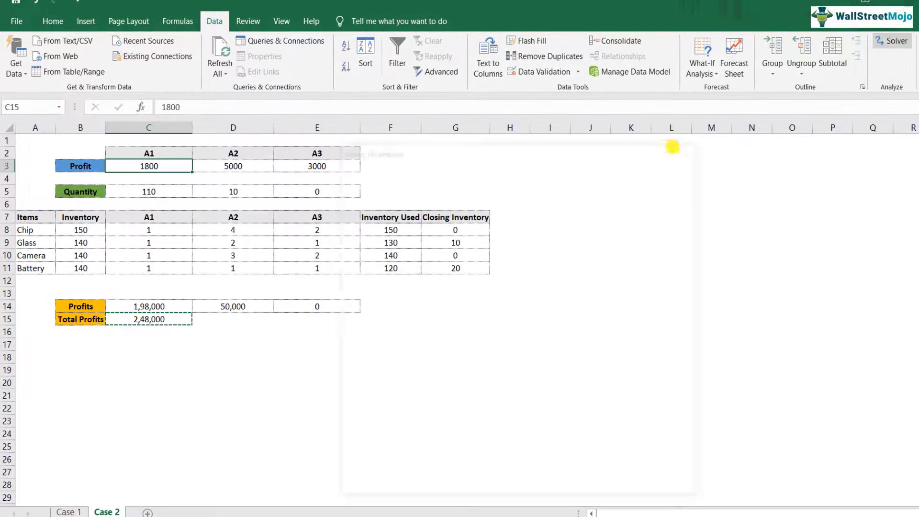
Solve for the 1800, 5000 and 3000 unit profits, keep the Solver solution and select the Total Profits cell C15.
{"action": "left_click", "coordinate": [581, 481]}
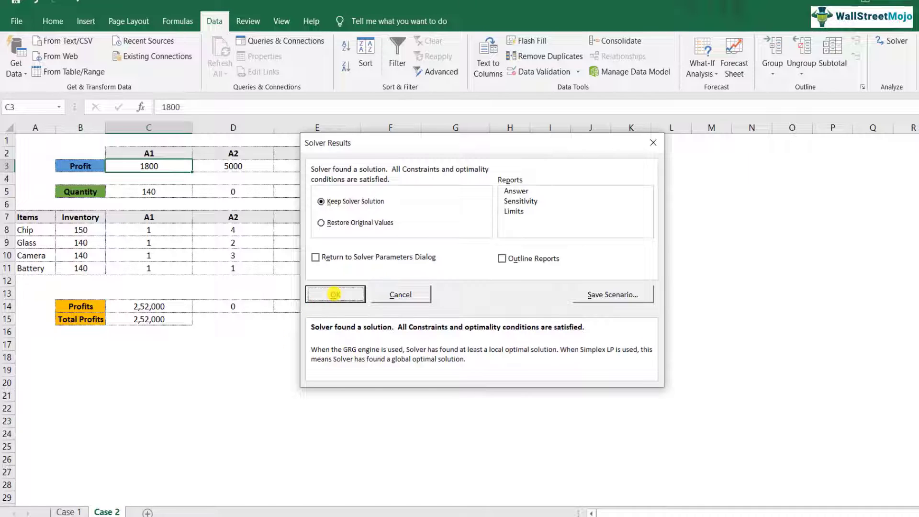
{"action": "left_click", "coordinate": [335, 294]}
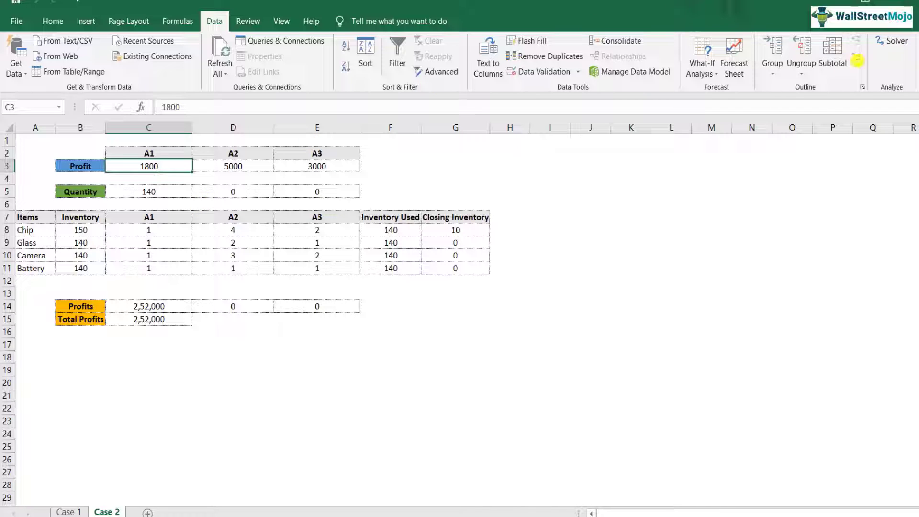
{"action": "left_click", "coordinate": [182, 318]}
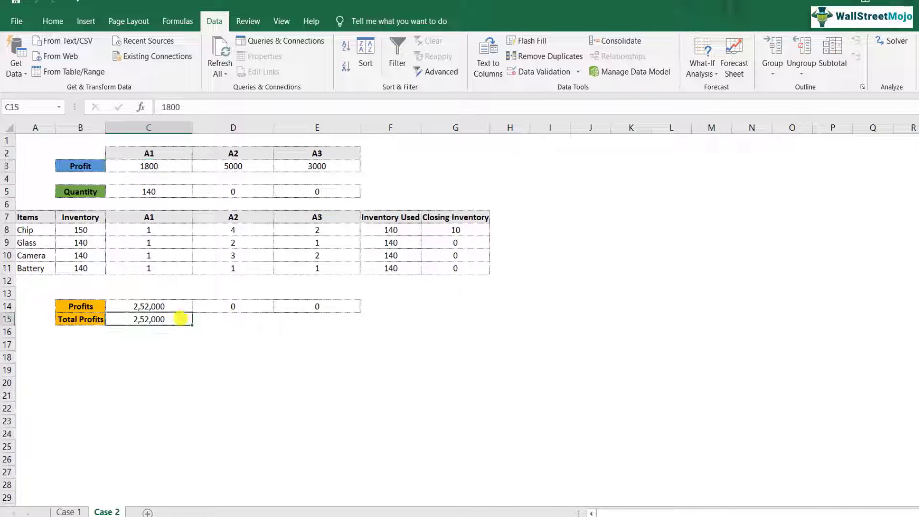